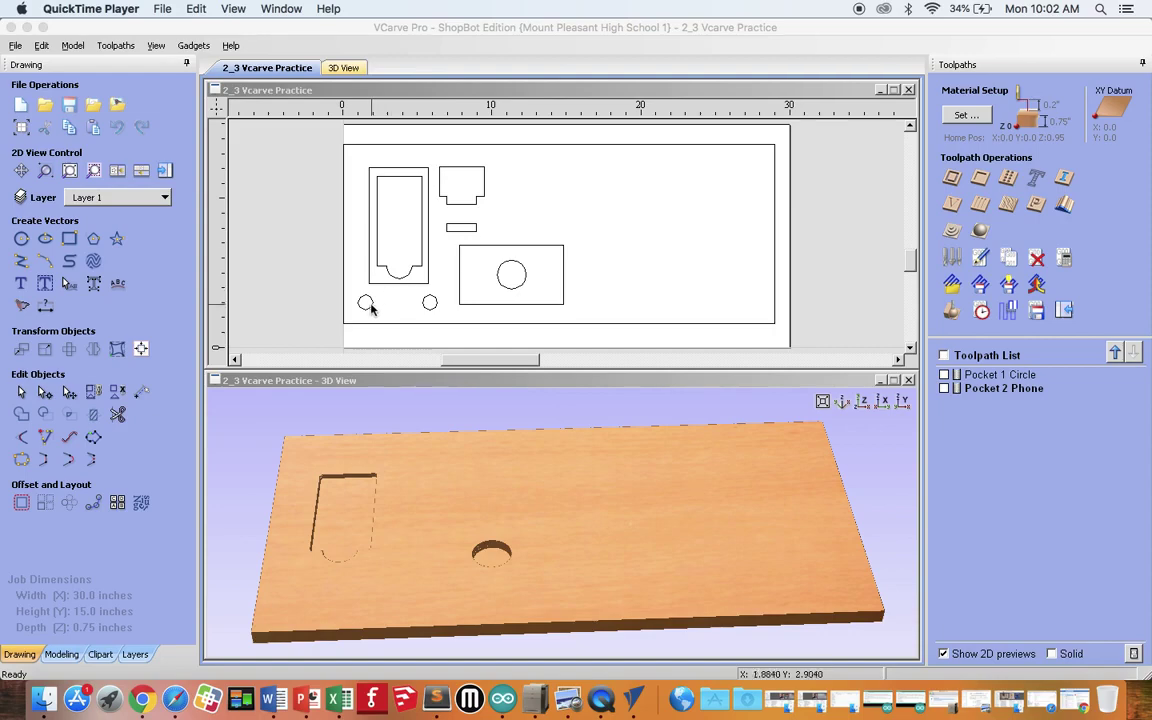
- Select the lower-left small circle, phone outline, small top shape and rectangle with the circle
left_click(370, 307)
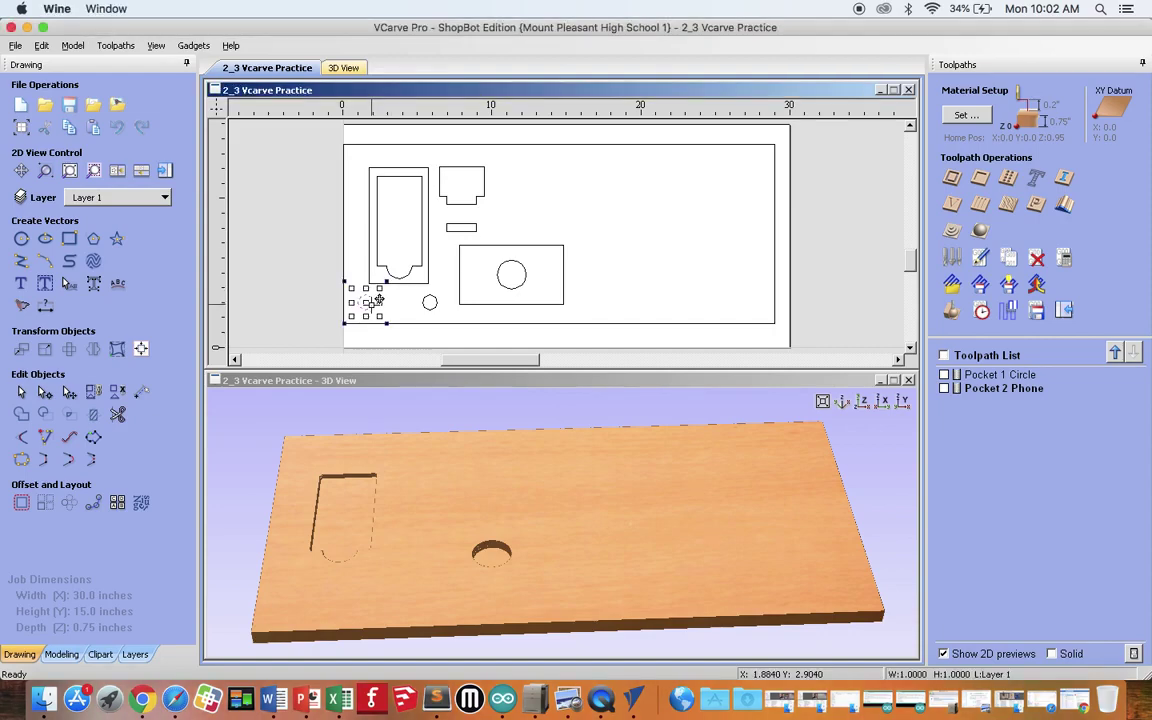
left_click(427, 275, "shift")
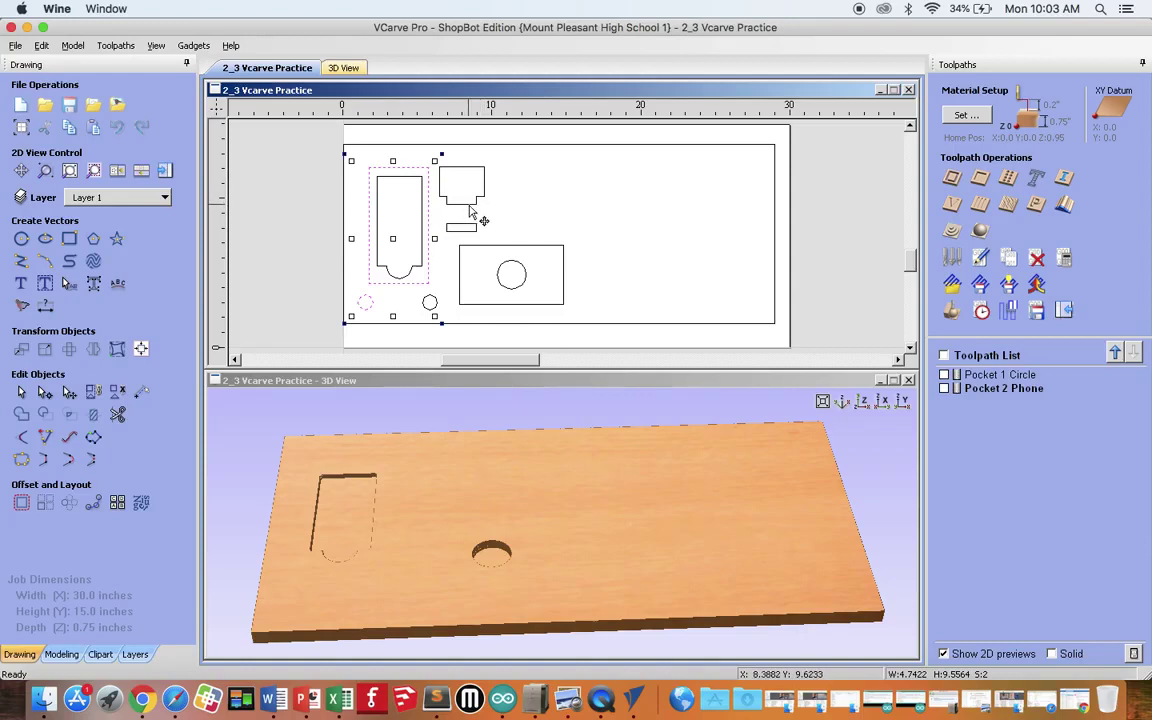
left_click(486, 194, "shift")
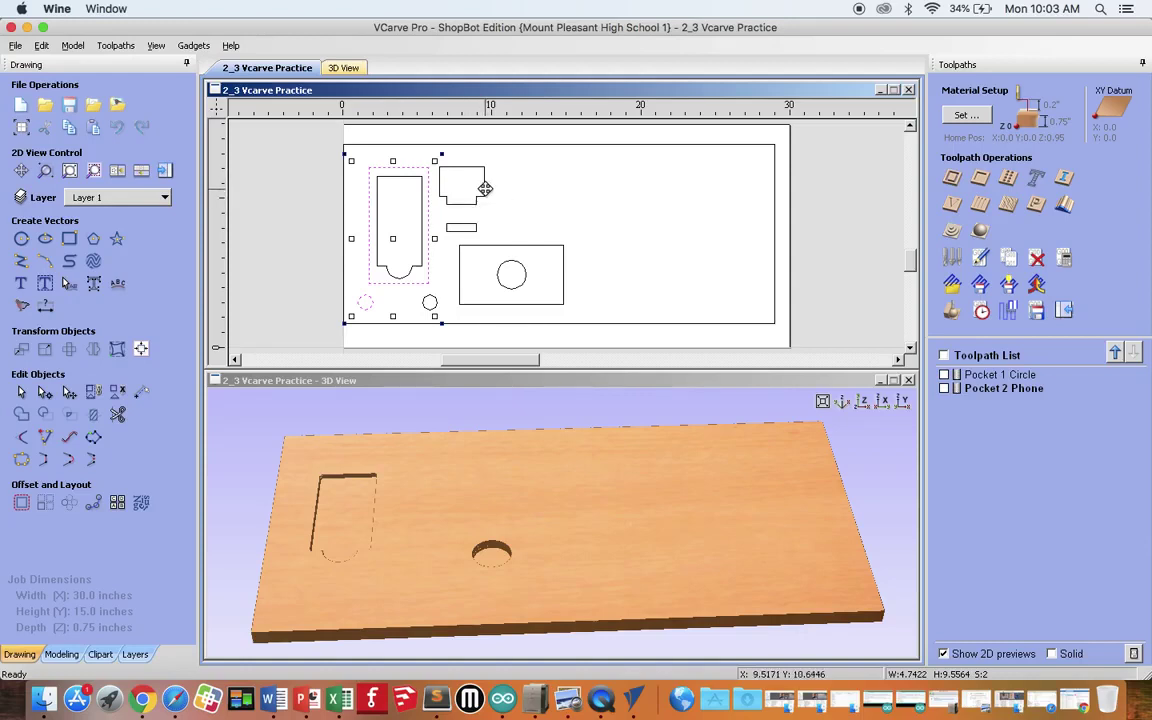
left_click(544, 246, "shift")
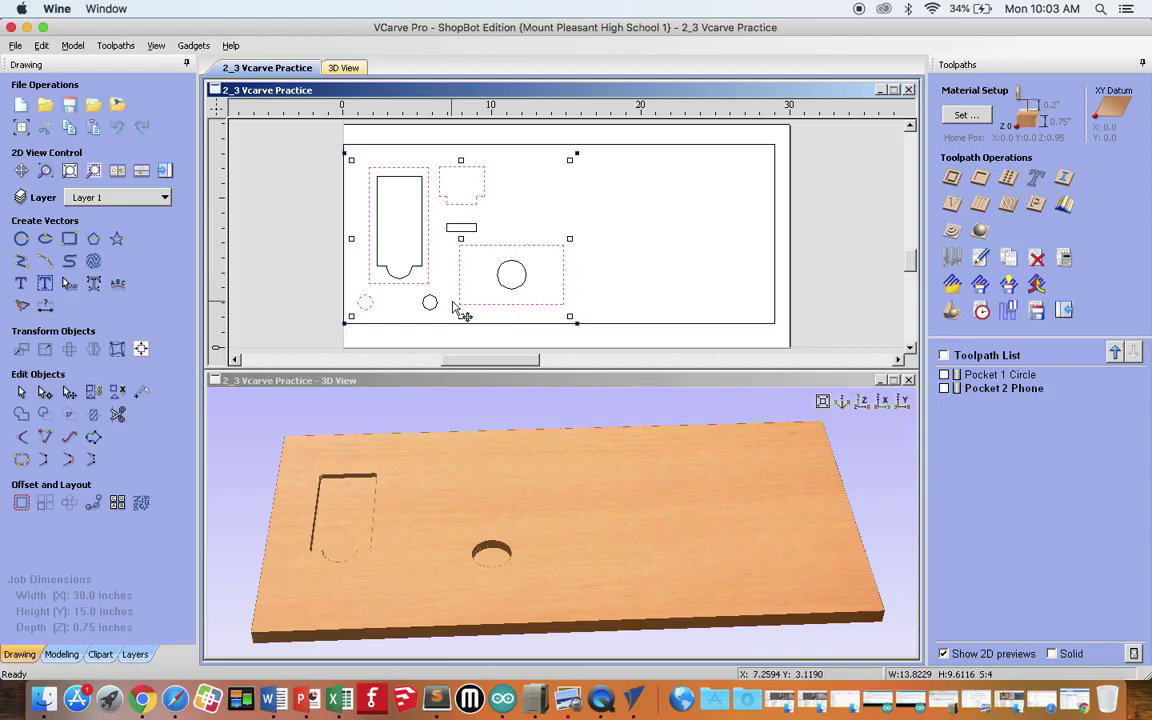
- Start a 2D profile toolpath and change its cut depth from 0.5 to 0.75 inches
left_click(953, 182)
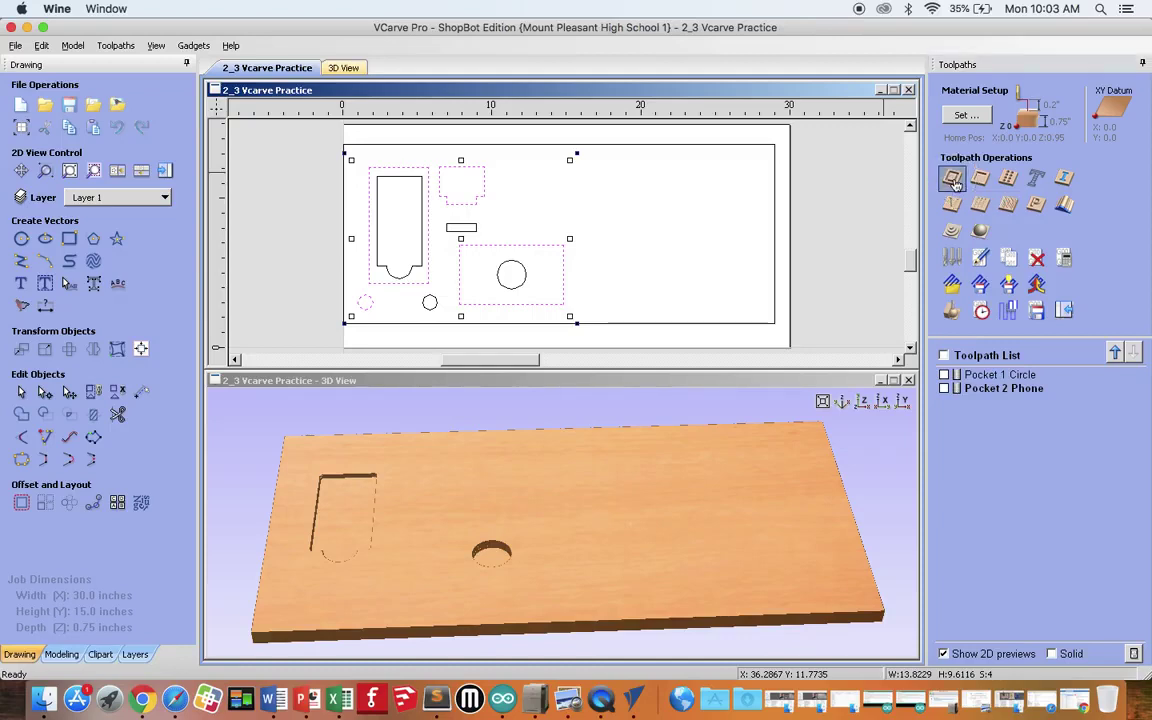
left_click(953, 179)
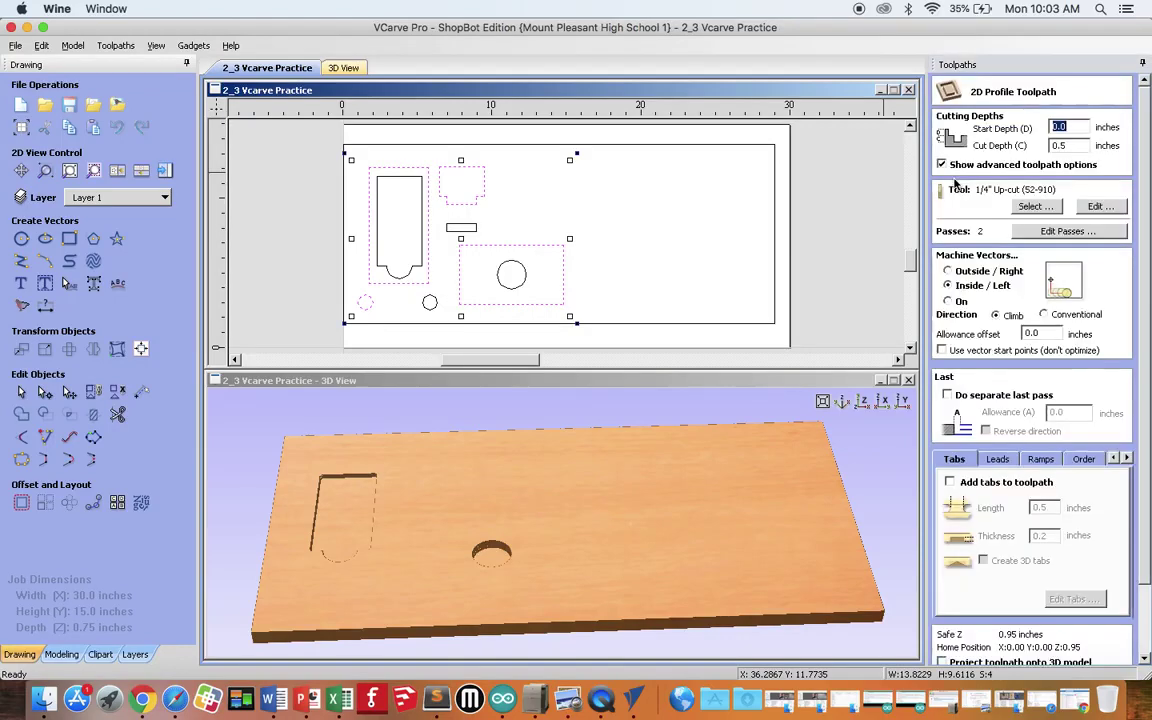
left_click(1072, 145)
key("BackSpace")
key("BackSpace")
key("BackSpace")
type(".75")
left_click_drag(1066, 146, 1040, 147)
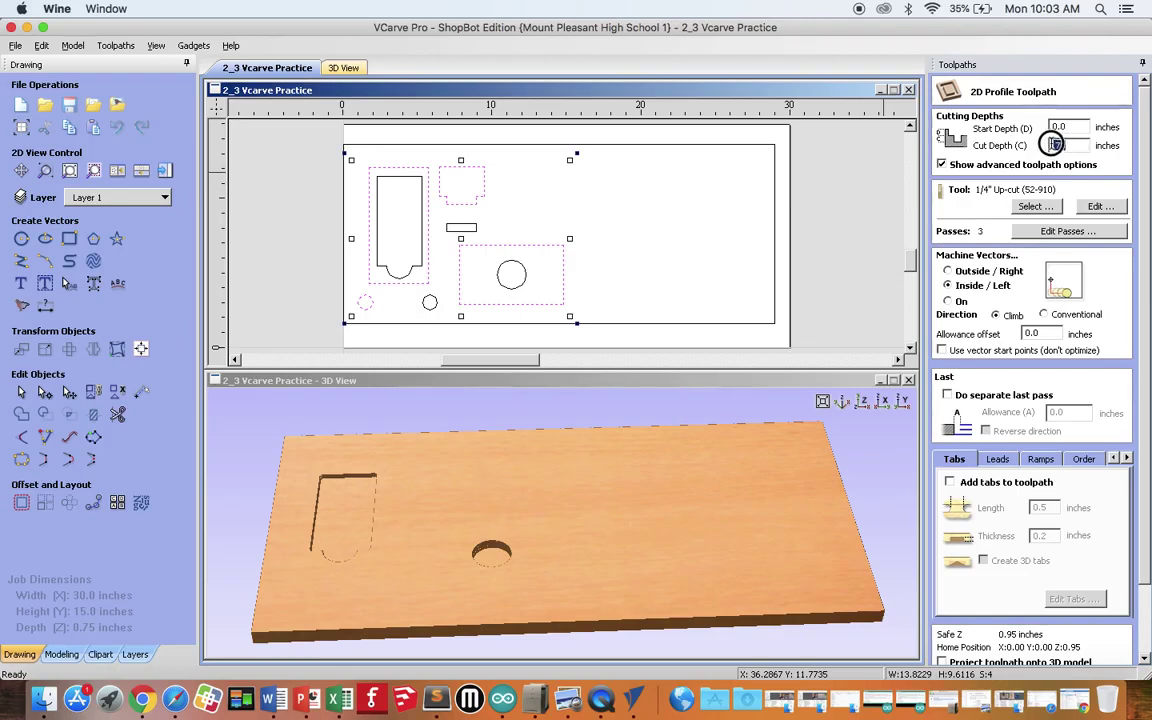
- Choose the 1/4" Up-cut (52-910) bit from the tool database
left_click(1035, 206)
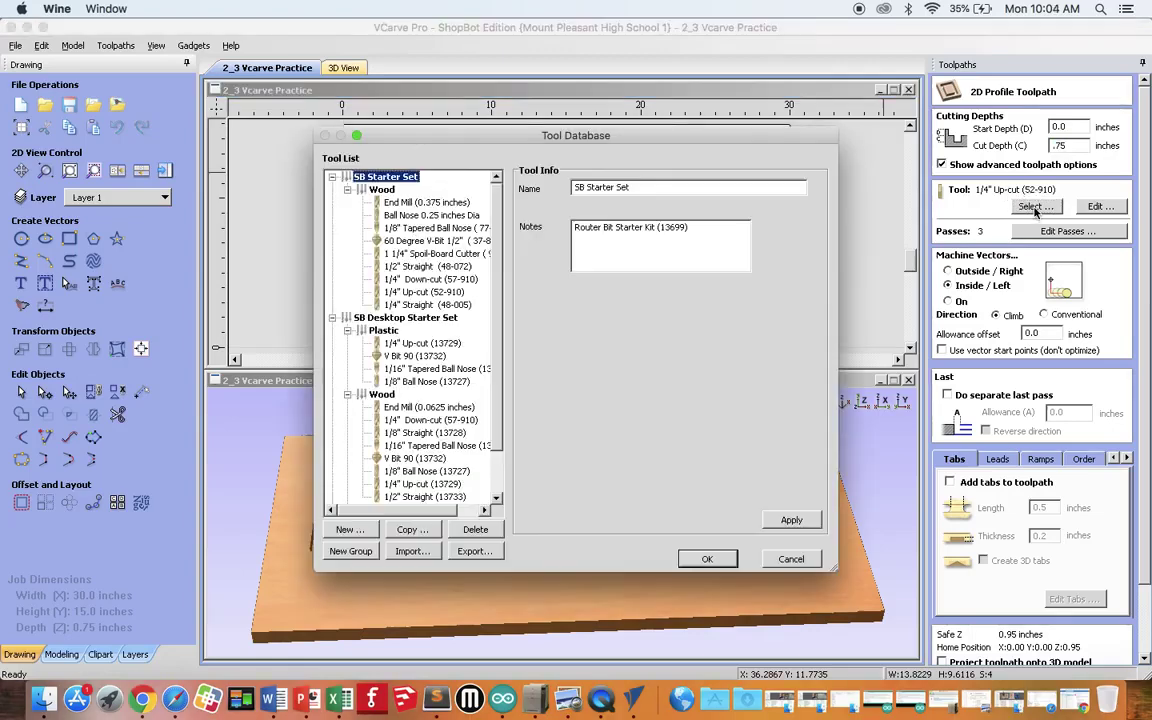
left_click(405, 291)
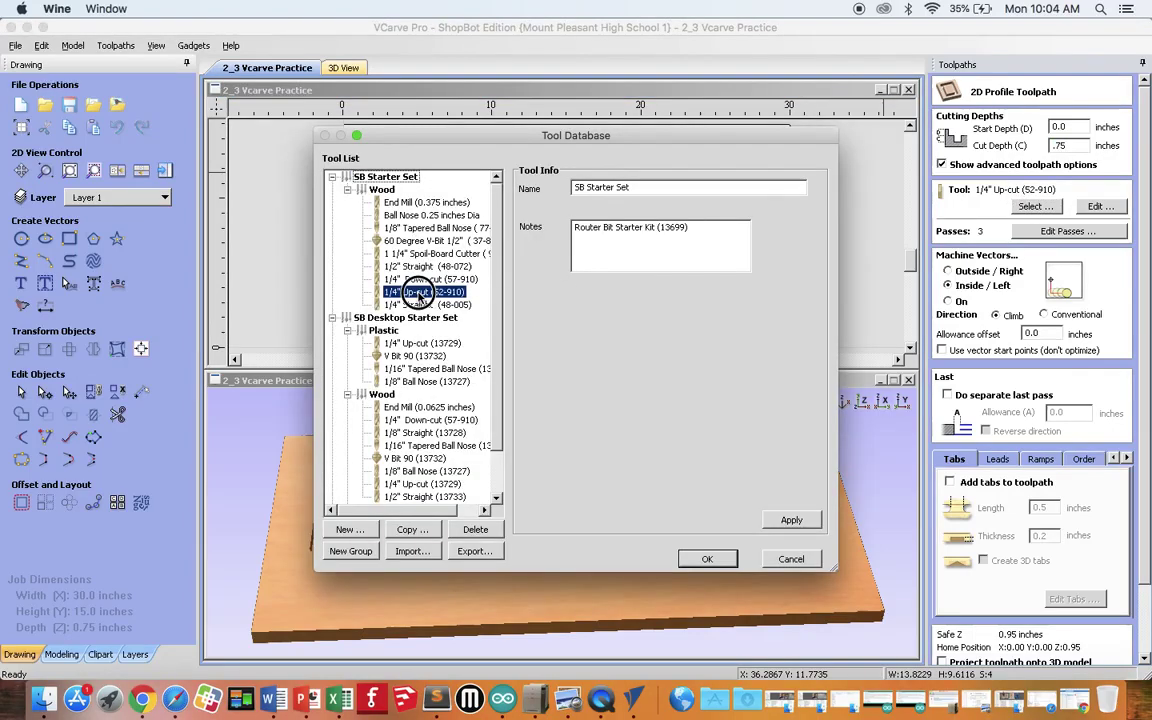
key("Return")
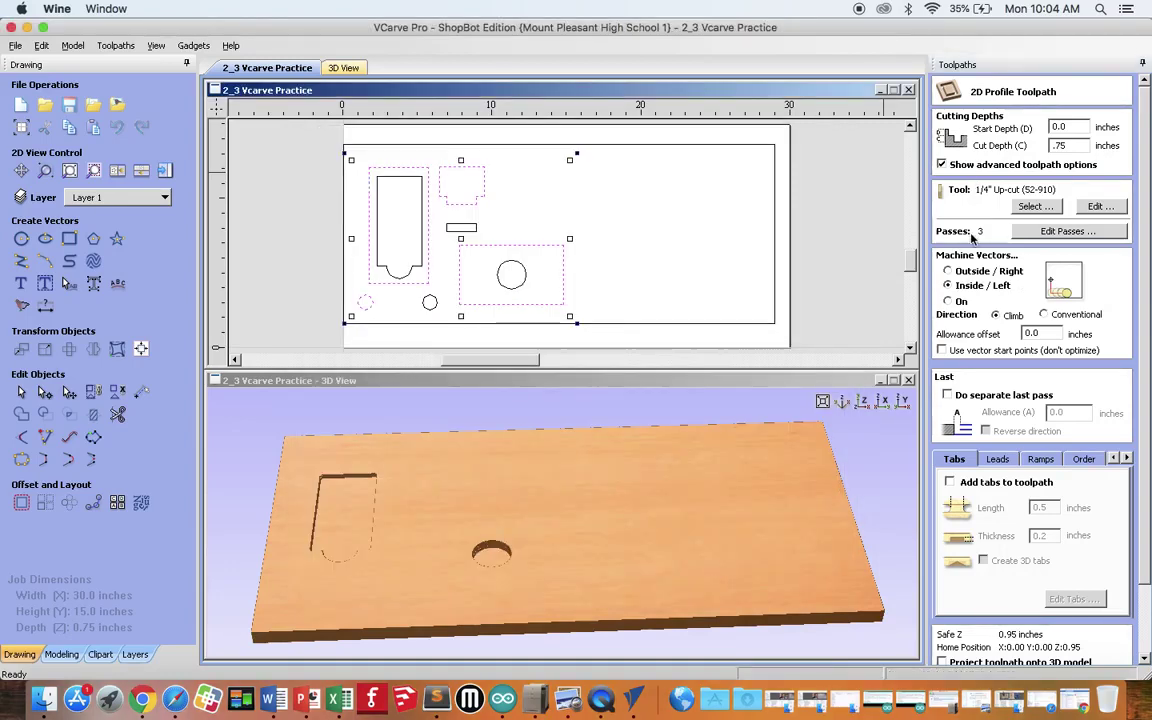
- Cut outside the shapes and enable 0.5 by 0.2 inch tabs
scroll(1144, 257, "down", 1)
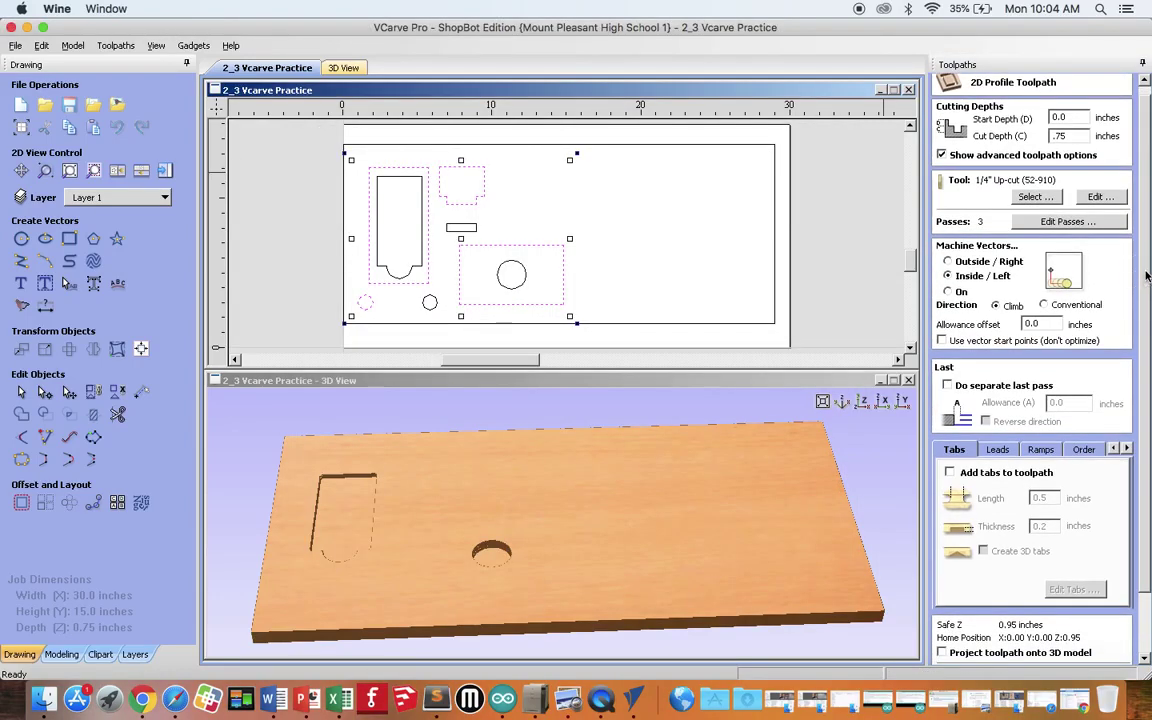
left_click(949, 262)
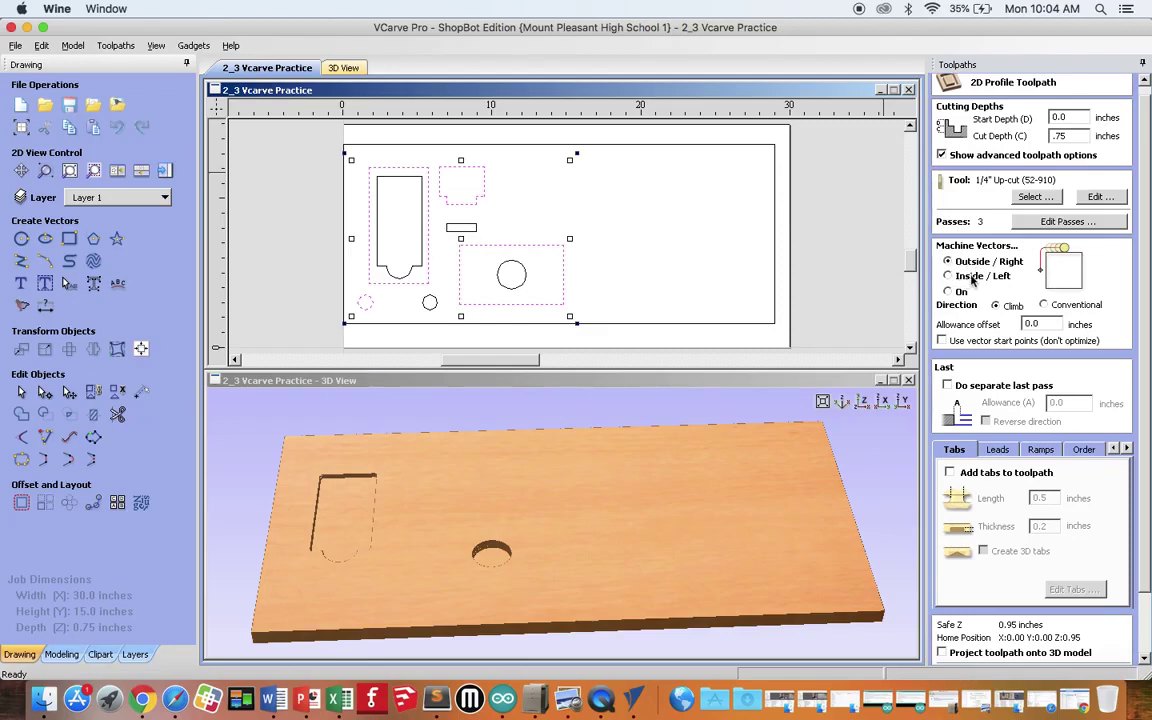
scroll(1145, 213, "down", 5)
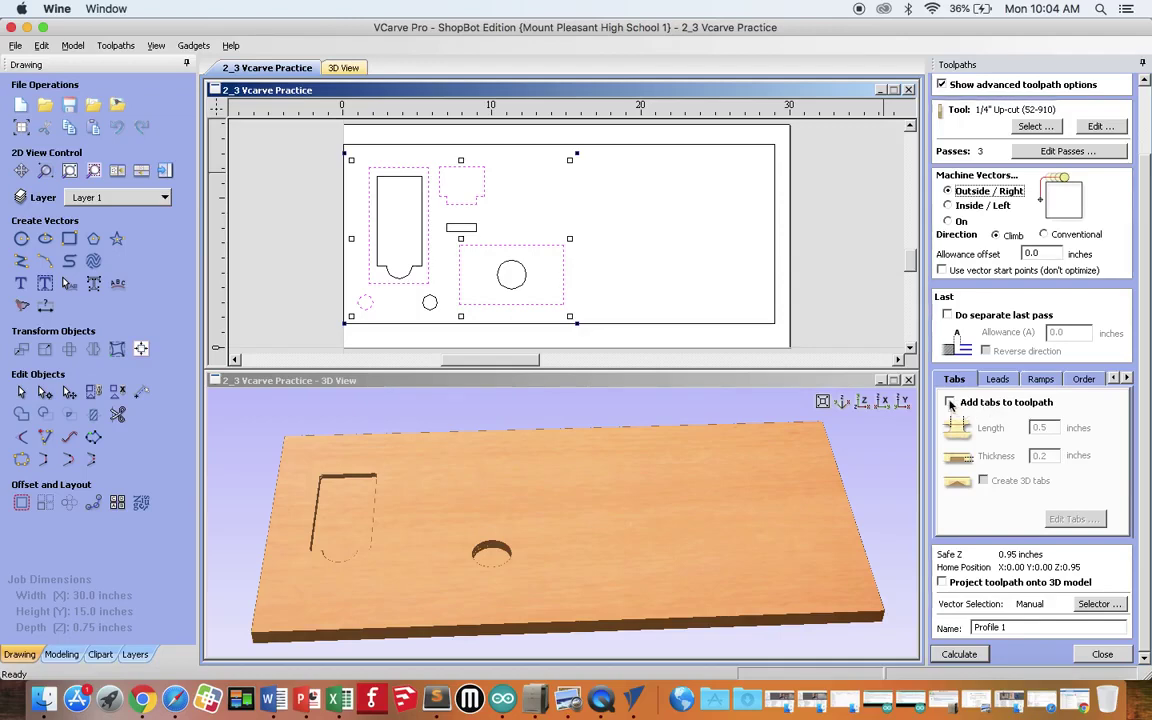
left_click(949, 402)
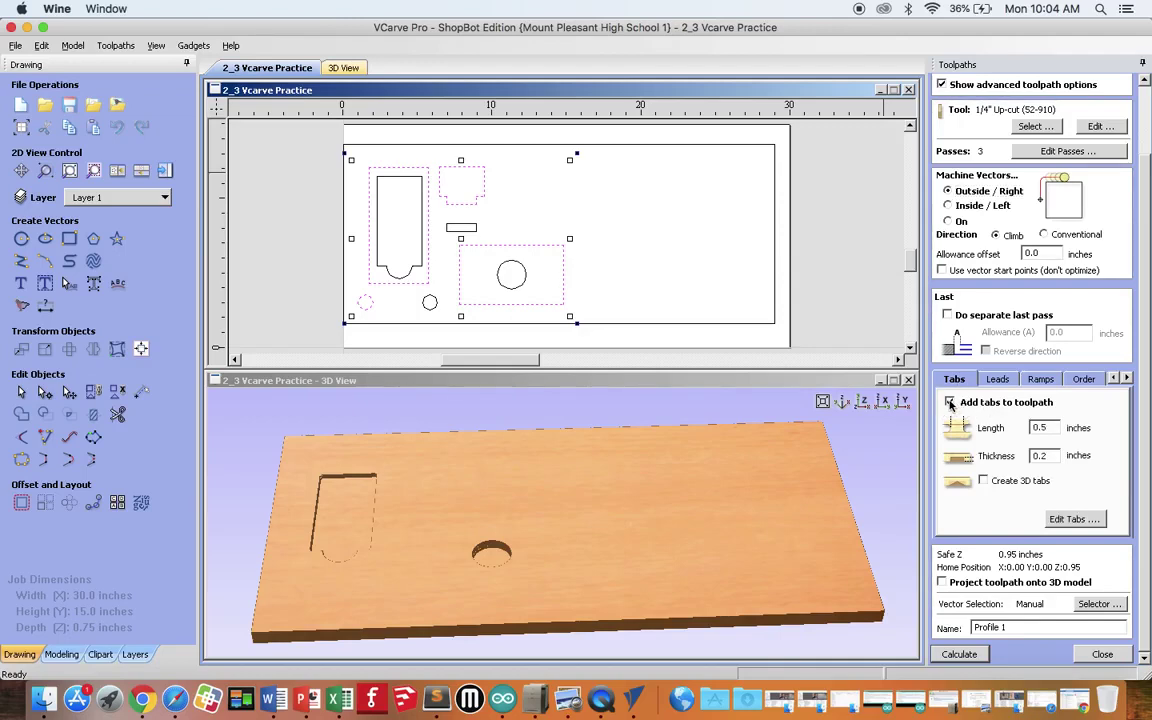
left_click(1050, 427)
- Add tabs on the top, right, bottom and left edges of the circle-holder rectangle
left_click(1070, 519)
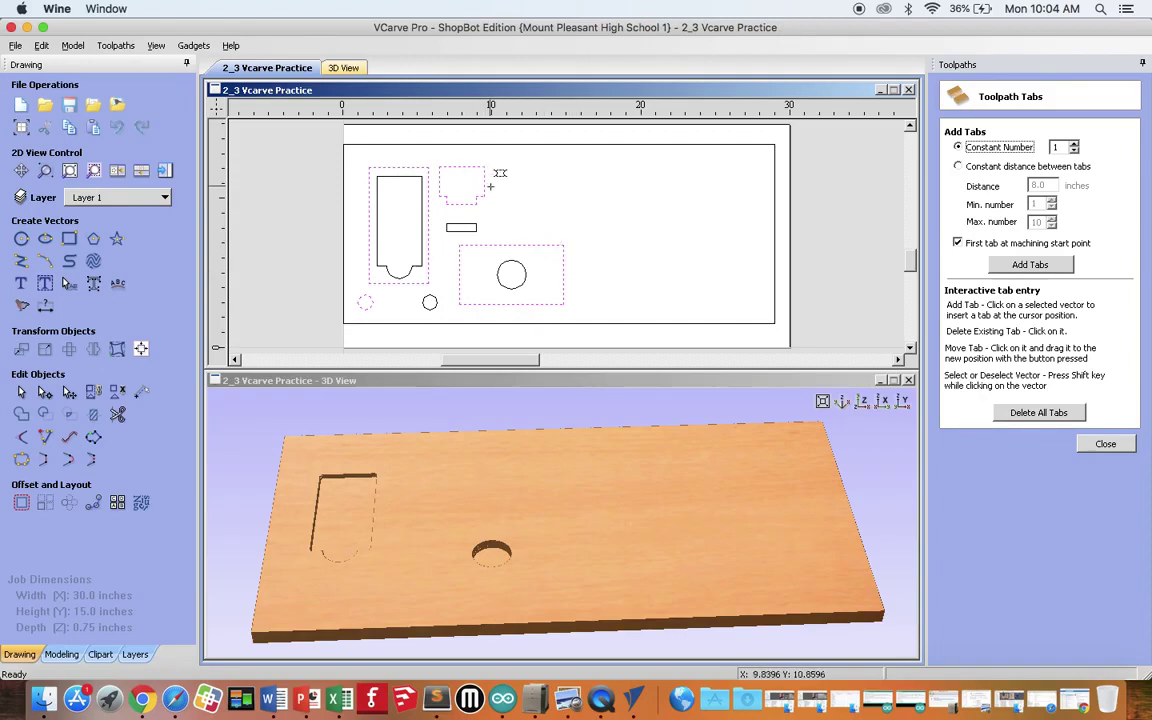
left_click(512, 244)
left_click(563, 274)
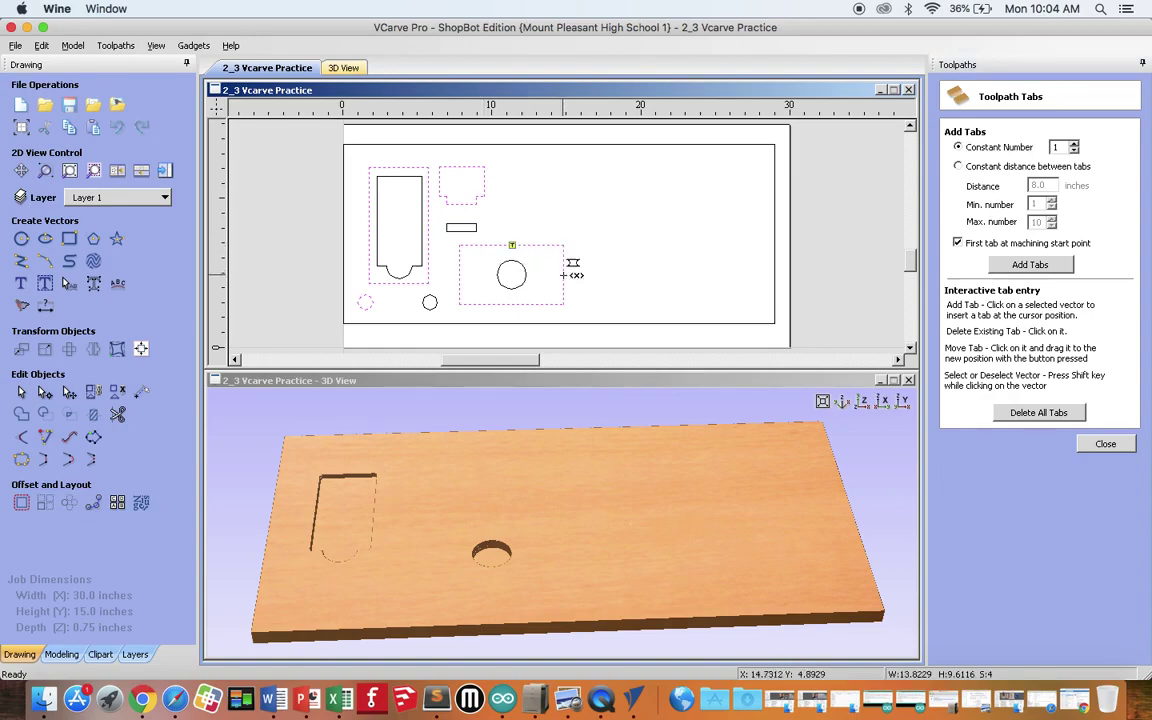
left_click(512, 304)
left_click(459, 274)
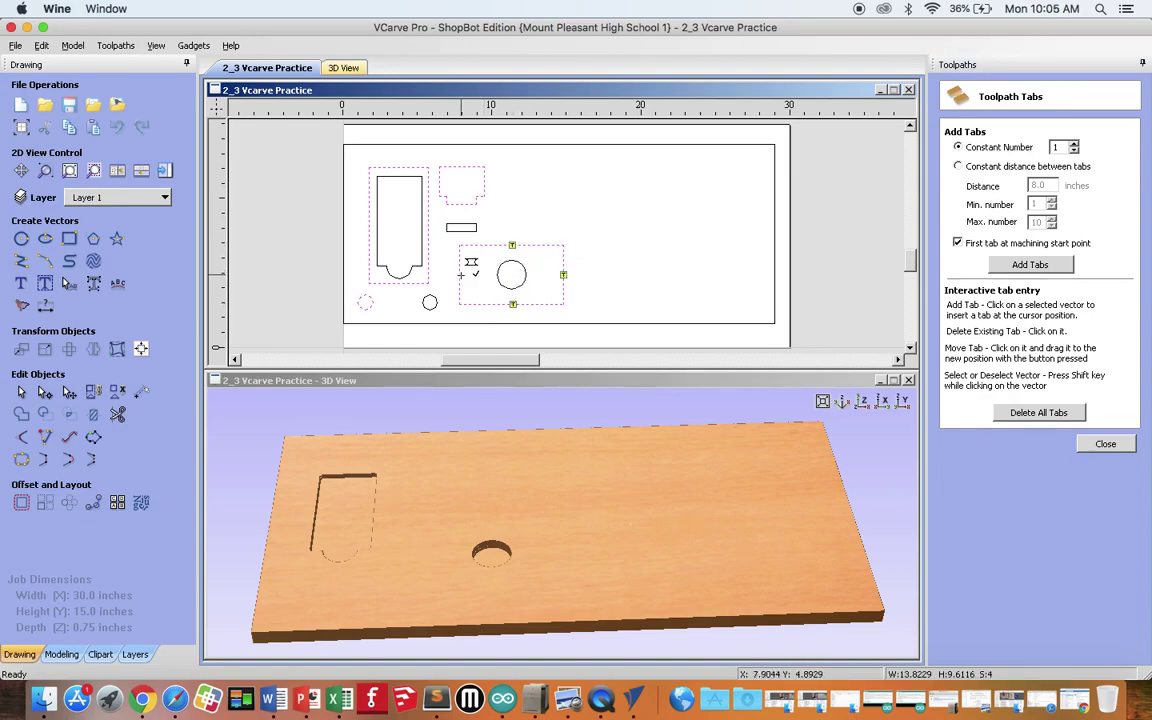
- Add four tabs each around the phone outline and the small upper shape
left_click(400, 283)
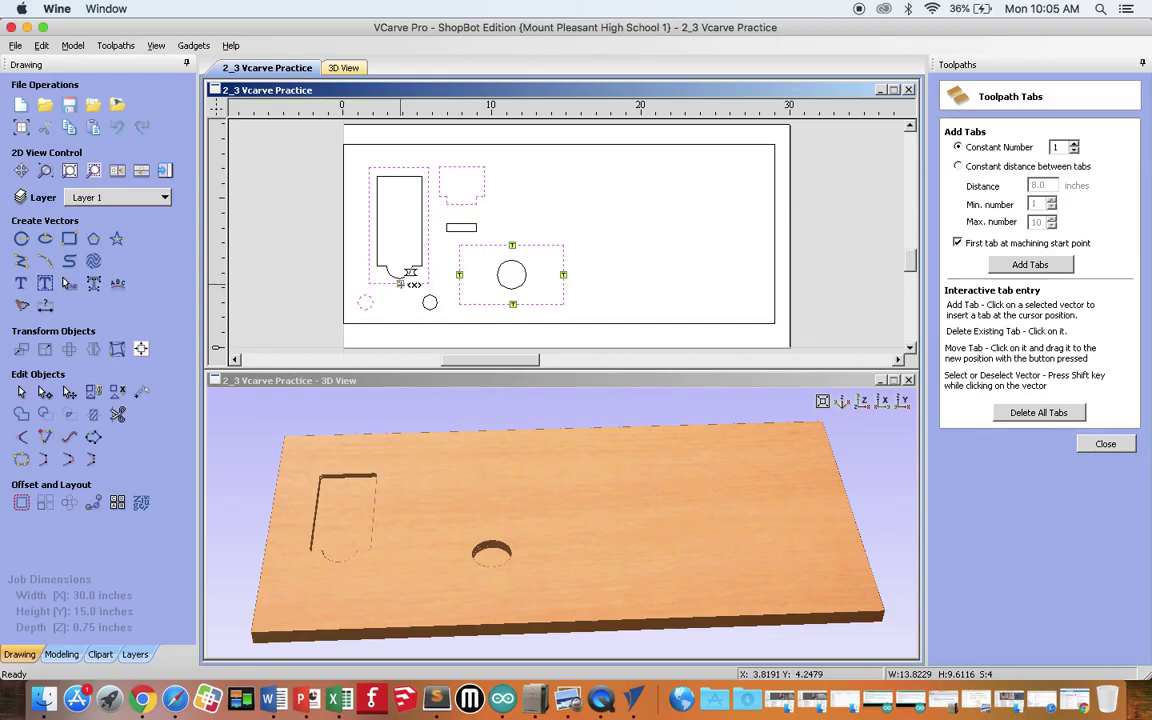
left_click(369, 220)
left_click(396, 167)
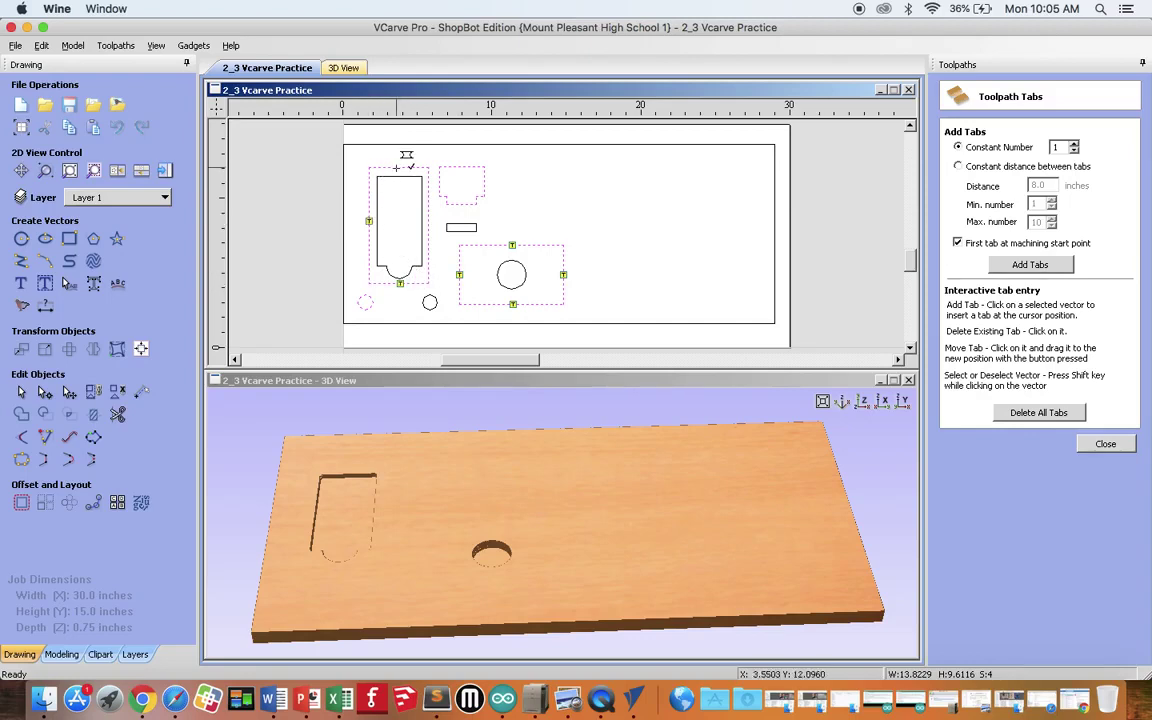
left_click(428, 213)
left_click(459, 167)
left_click(484, 180)
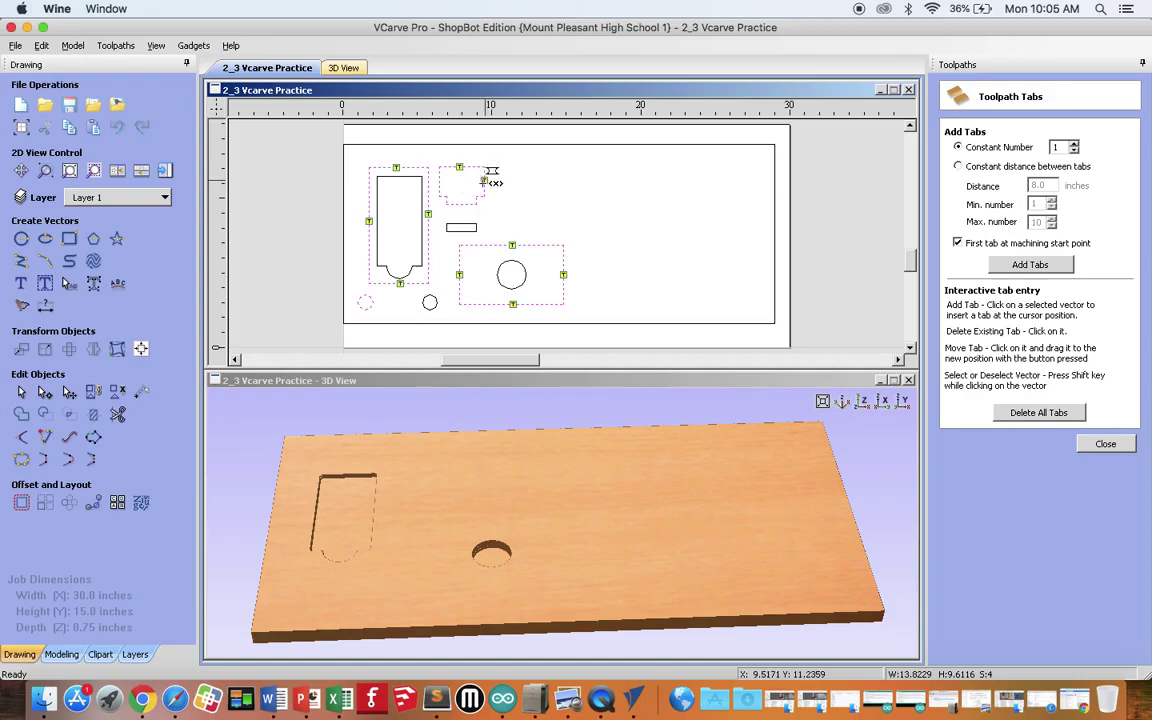
left_click(461, 204)
left_click(439, 182)
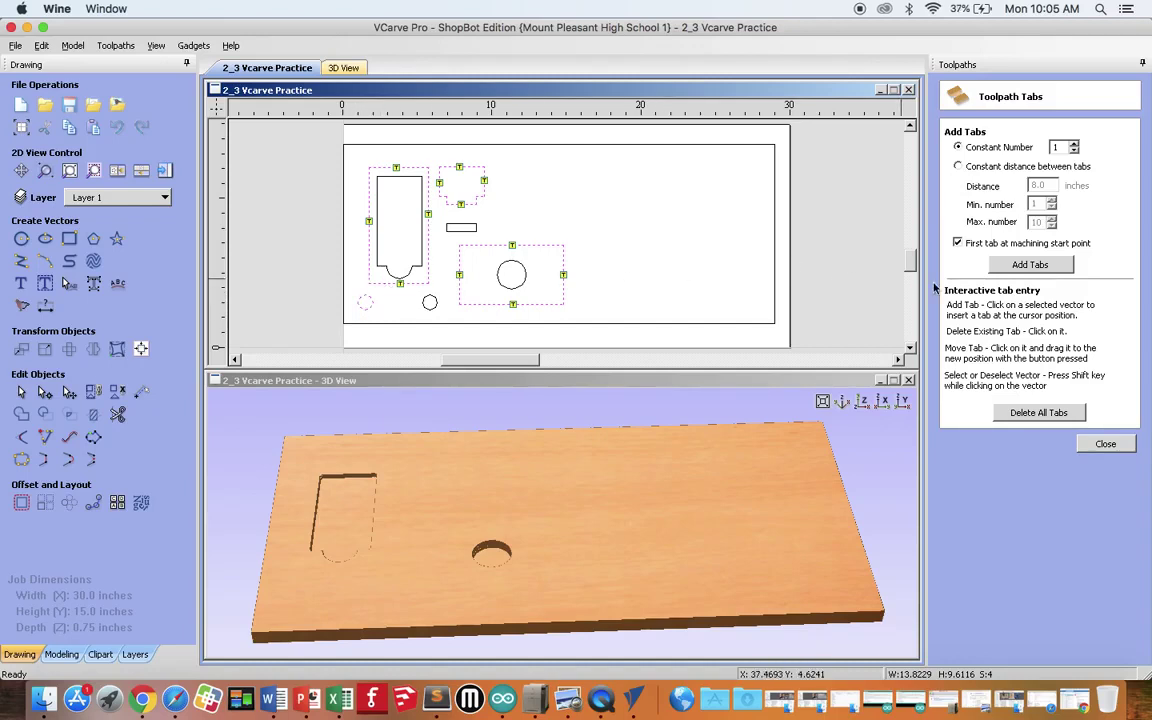
- Close the tab editor and append 'Outside of rectangles' to the Profile 1 toolpath name
left_click(1106, 444)
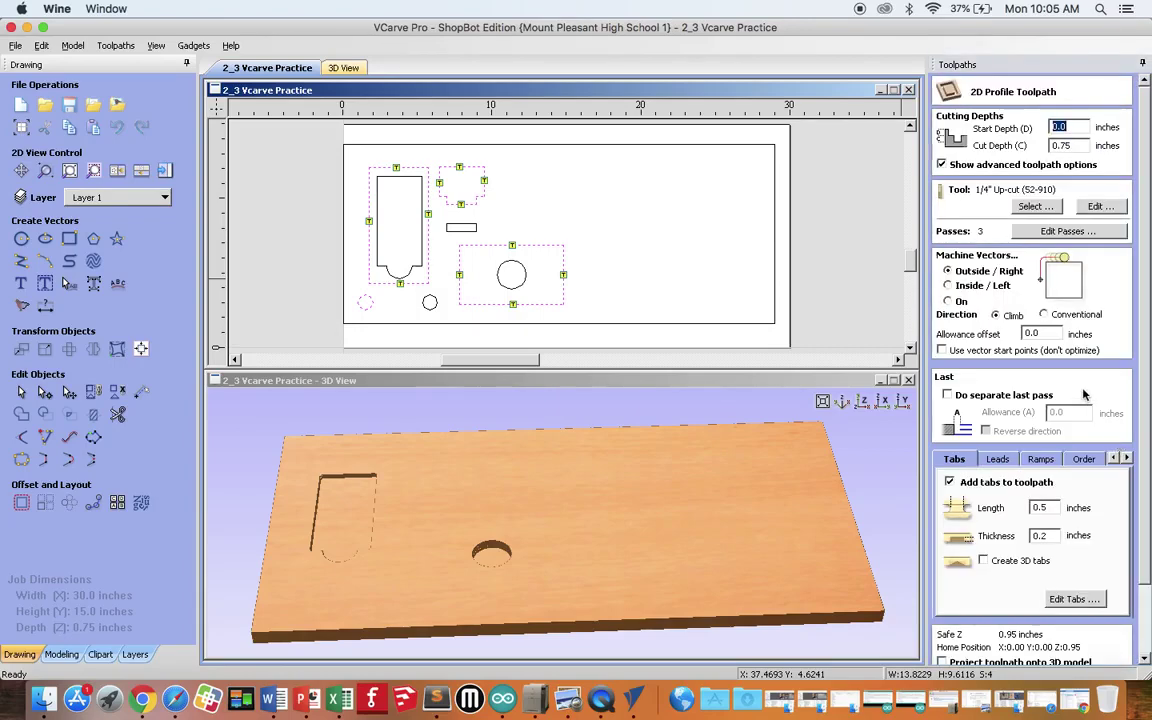
scroll(1085, 395, "down", 3)
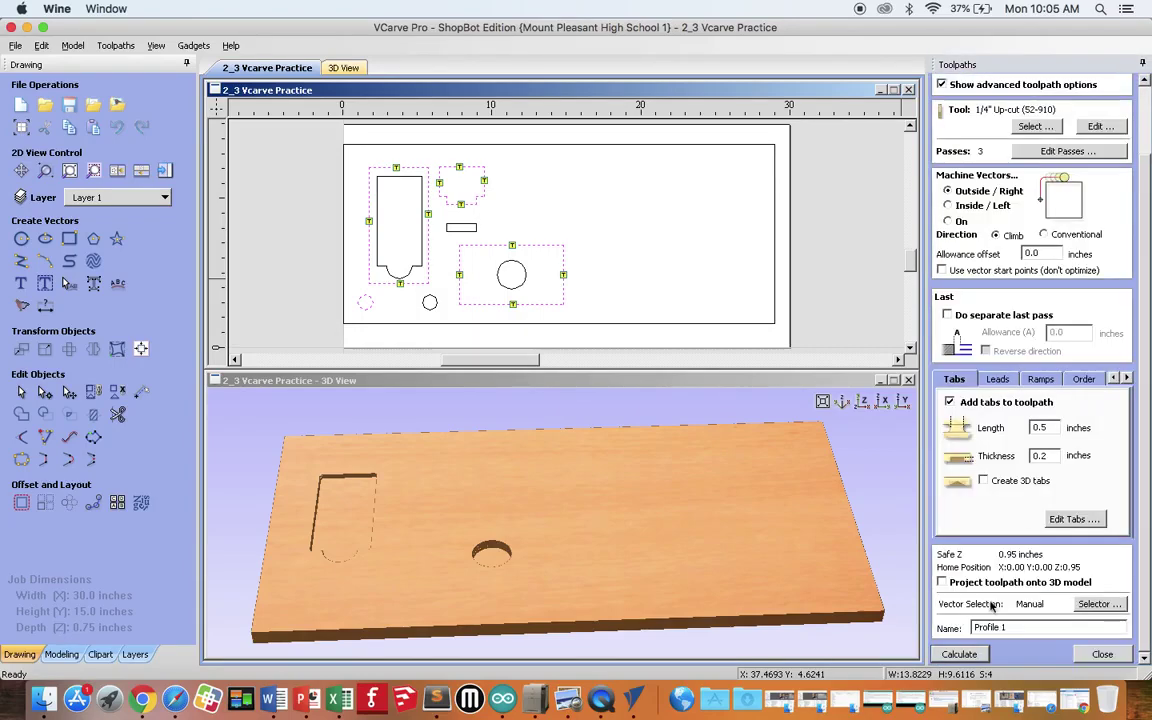
left_click(1014, 627)
type("Outside of rectangles")
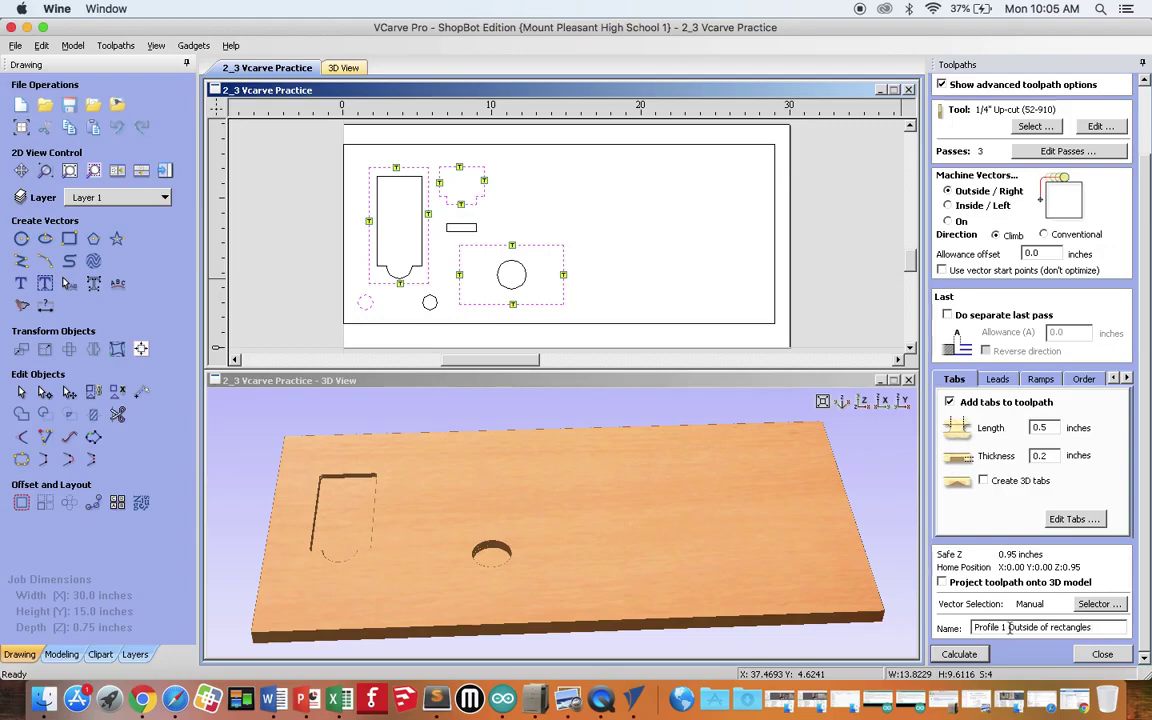
left_click_drag(1010, 628, 974, 627)
left_click(1057, 627)
- Calculate the outside profile, hide Profile 1 in the preview, and tilt the board top-down
left_click(964, 655)
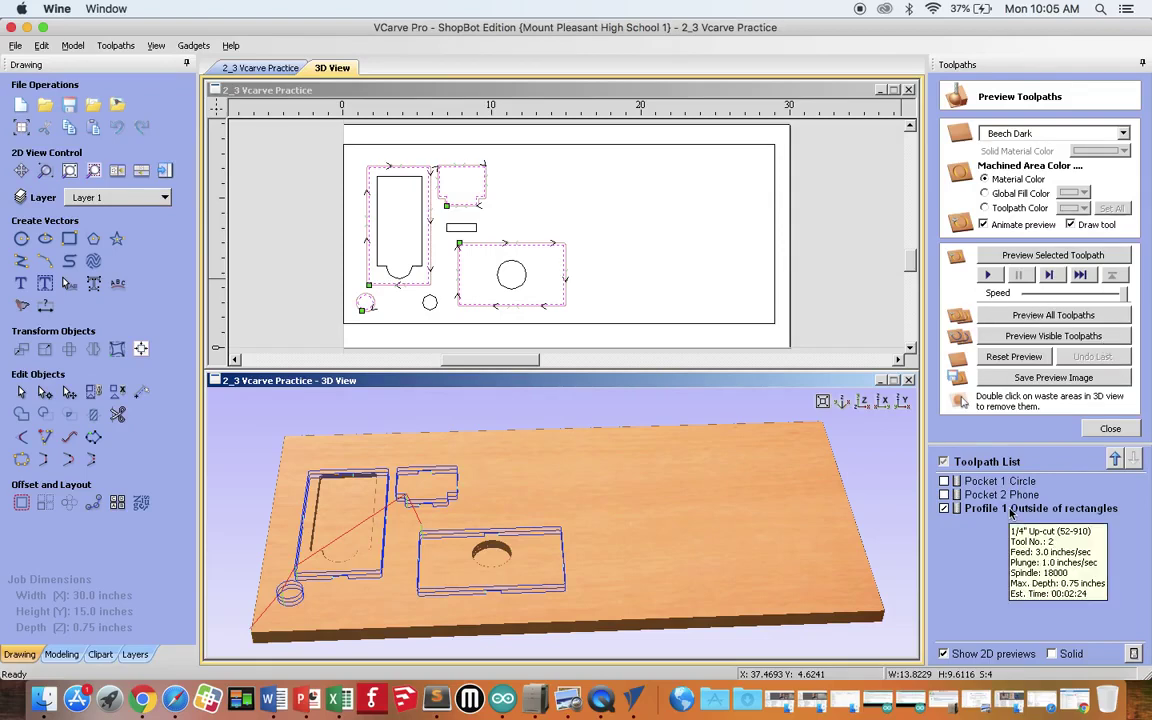
left_click(944, 508)
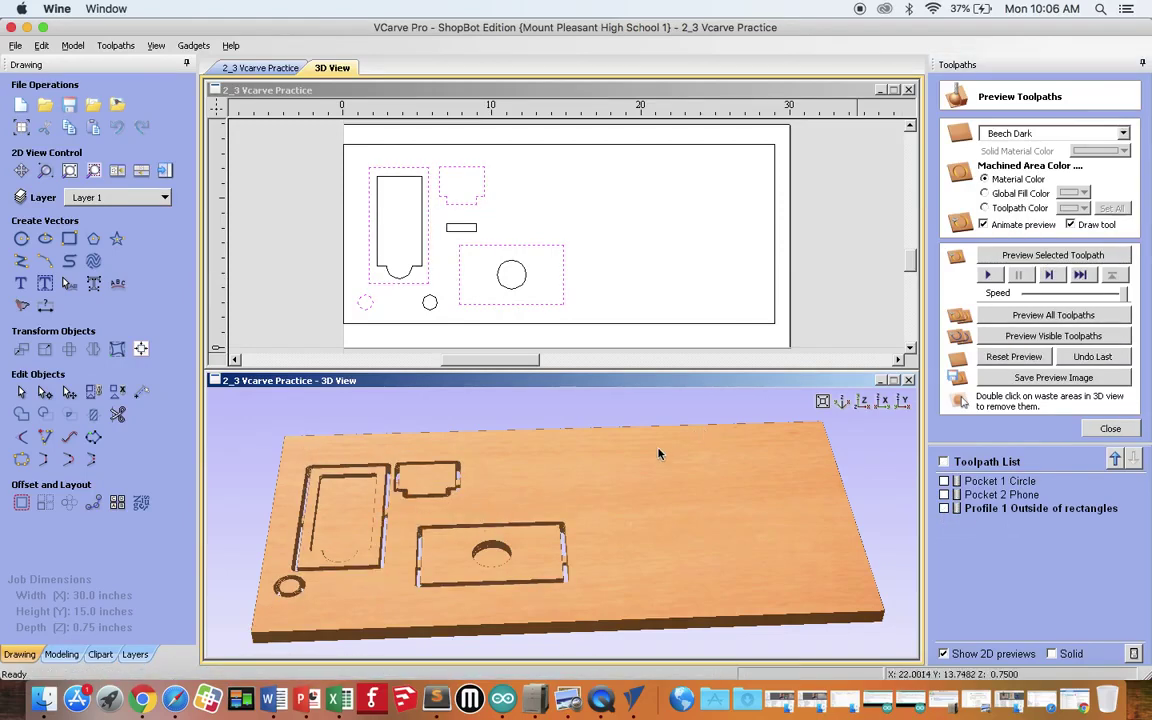
left_click(578, 479)
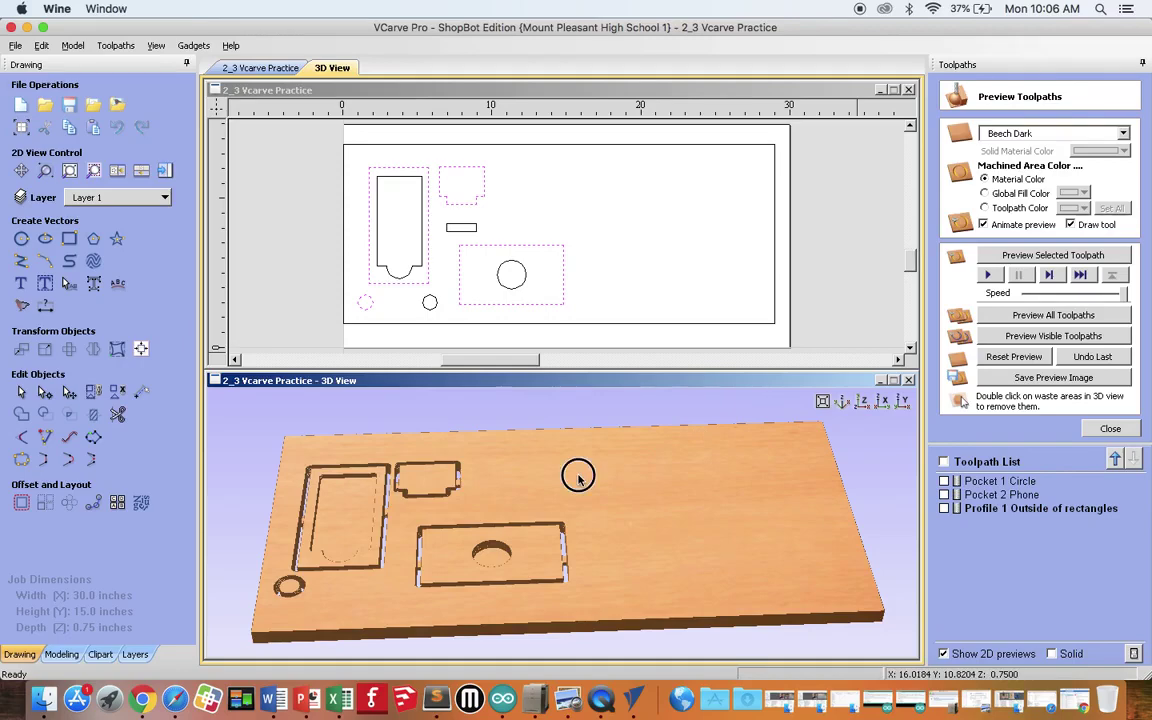
left_click_drag(578, 479, 609, 558)
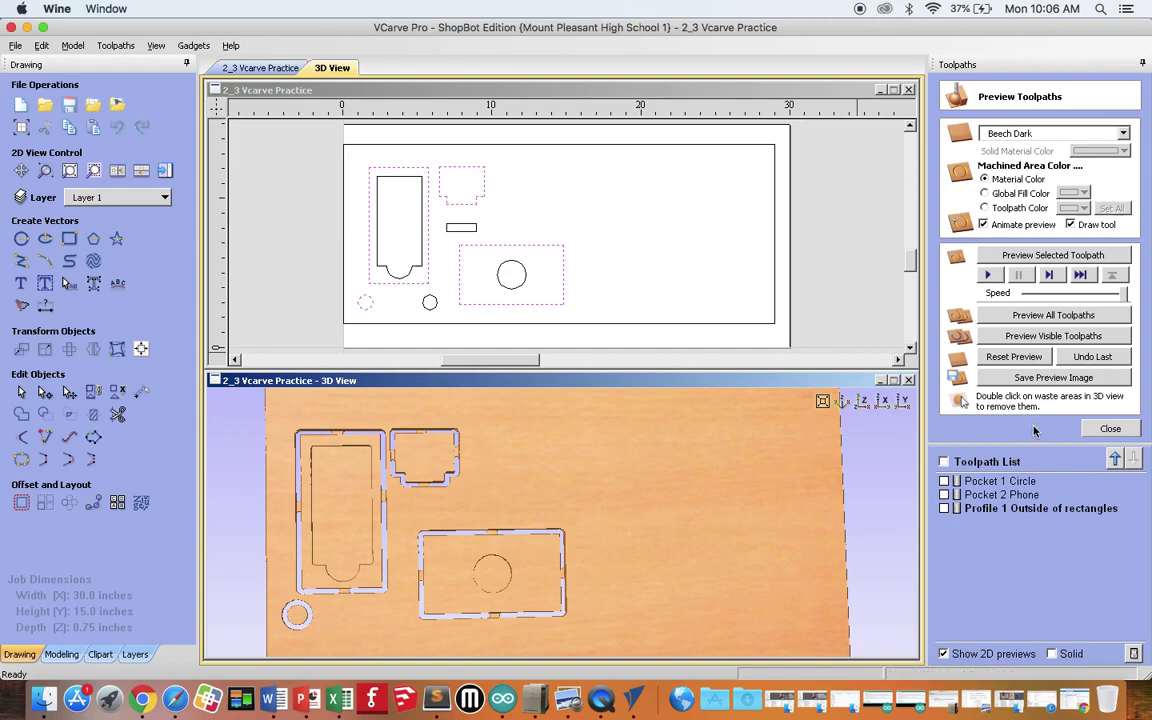
- Simulate all toolpaths, then re-simulate with Pocket 1 Circle moved to the end
left_click(1022, 362)
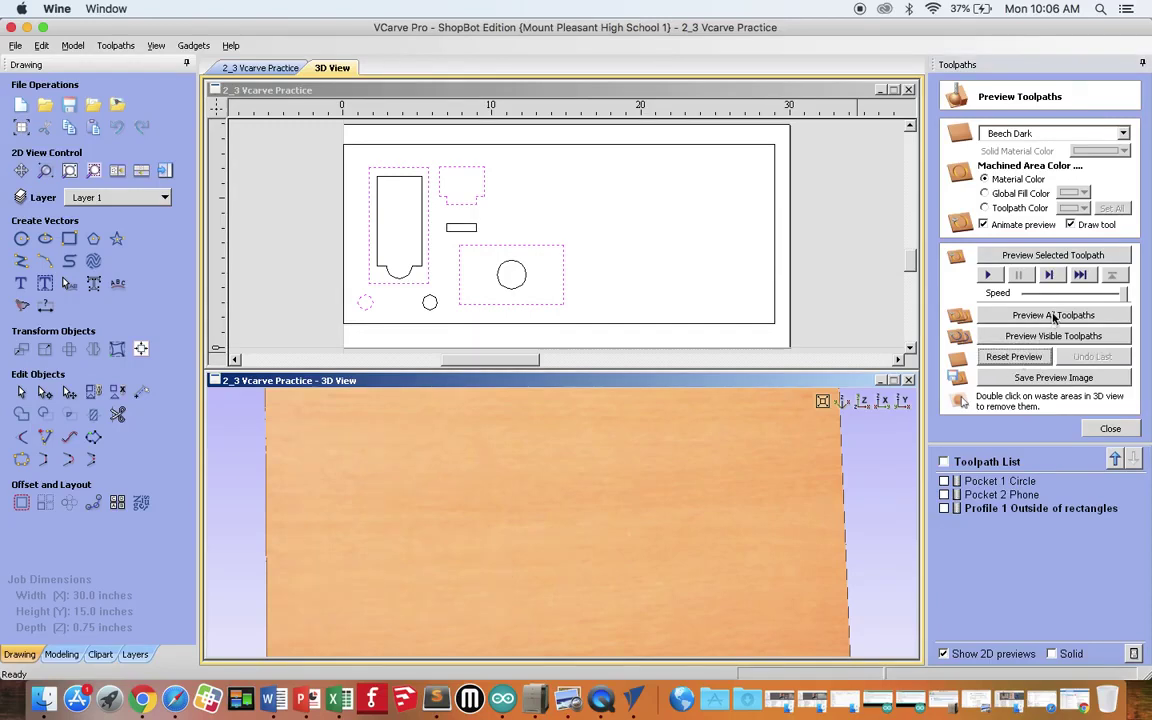
left_click(1053, 315)
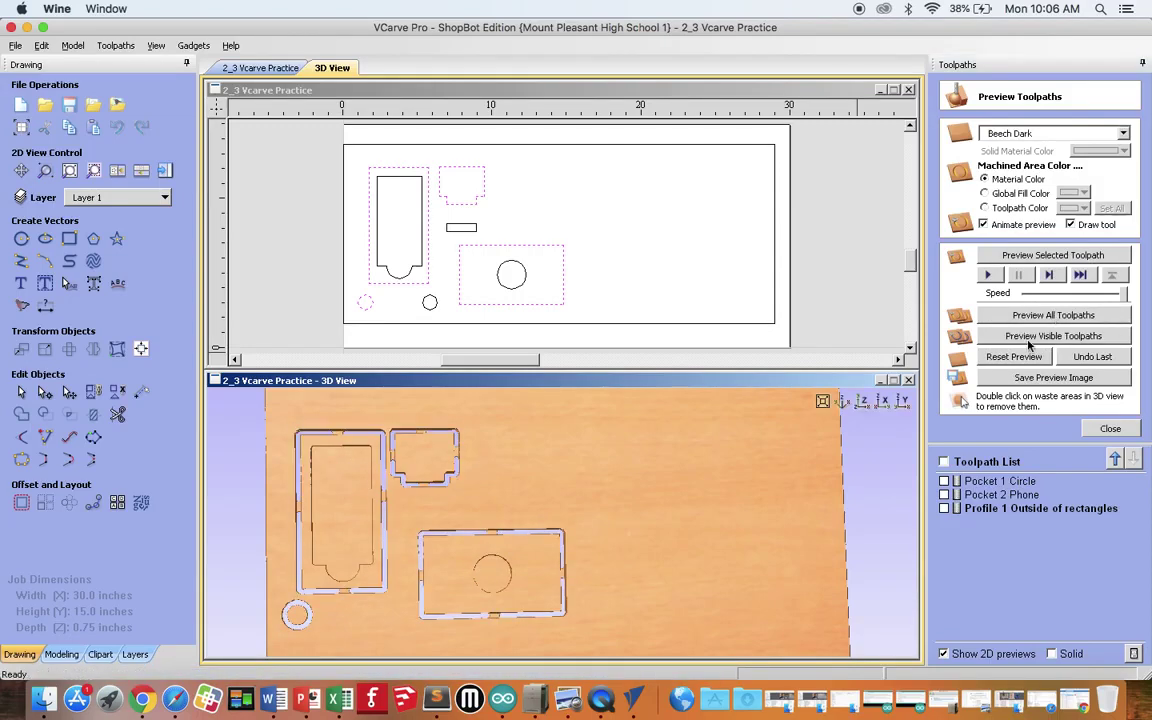
left_click(1015, 484)
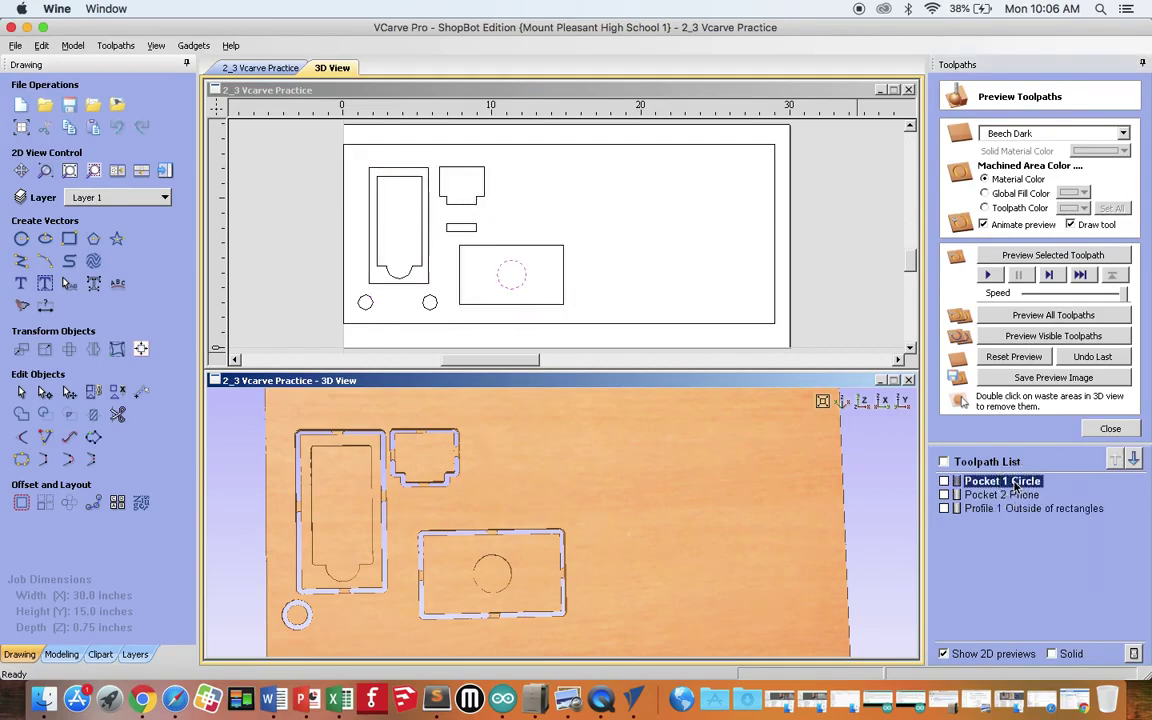
left_click(1133, 458)
left_click(1133, 458)
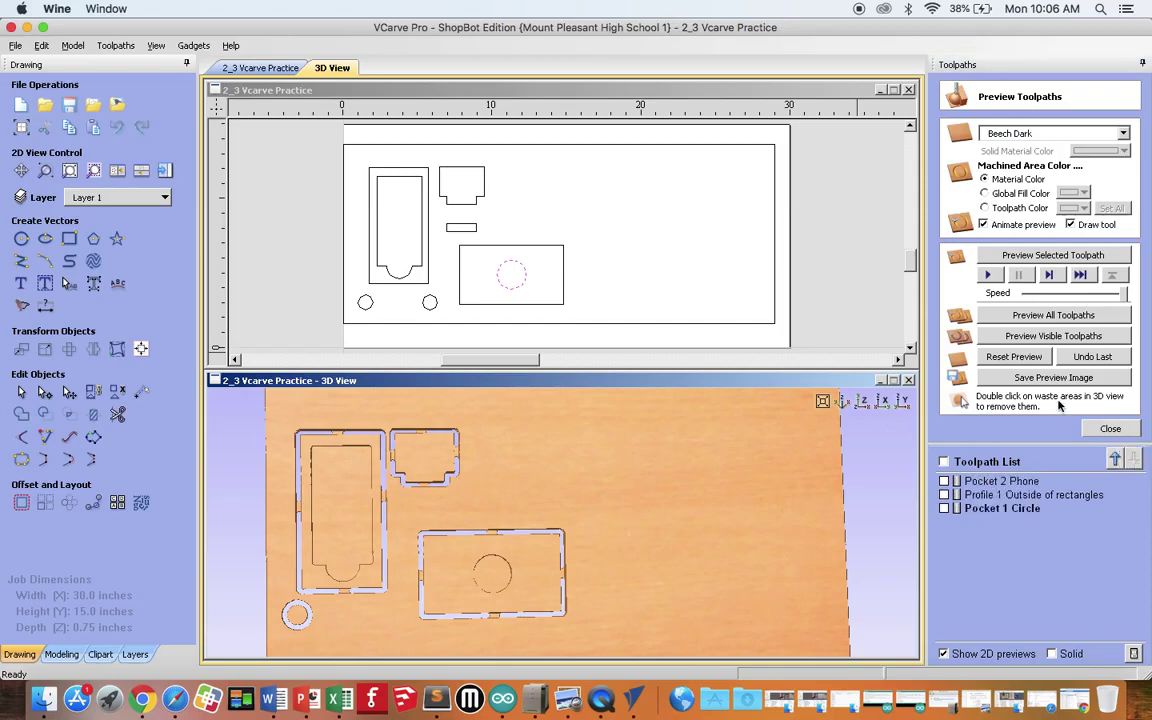
left_click(1017, 358)
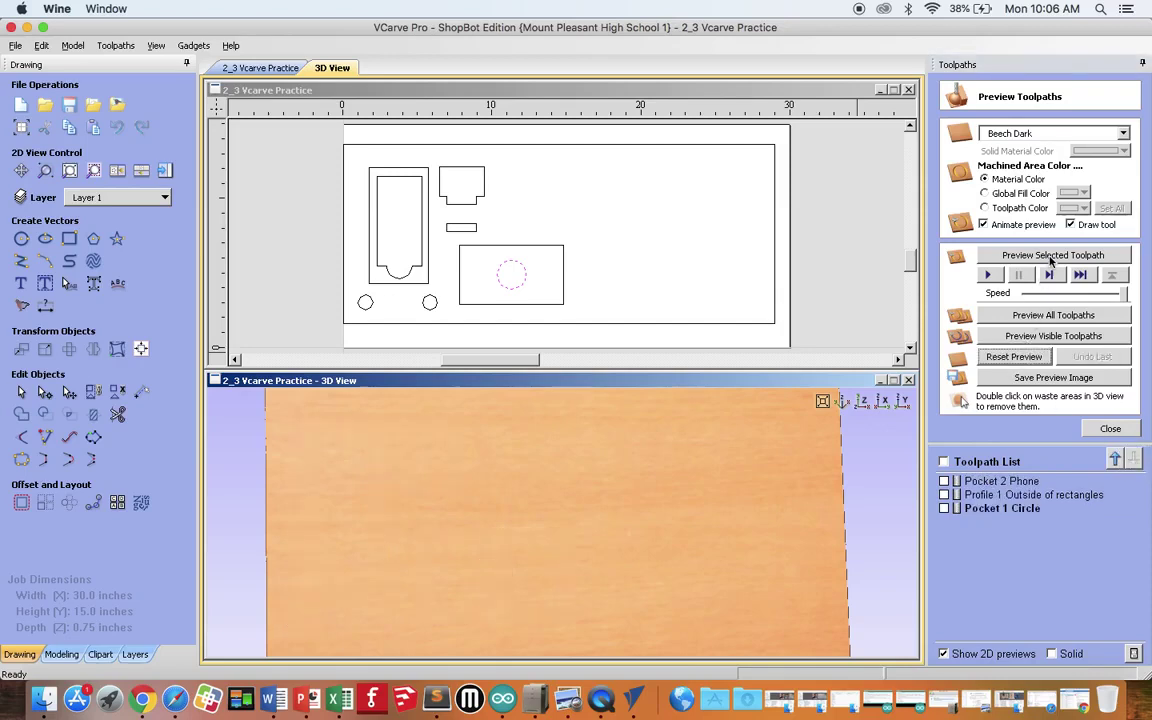
left_click(1054, 315)
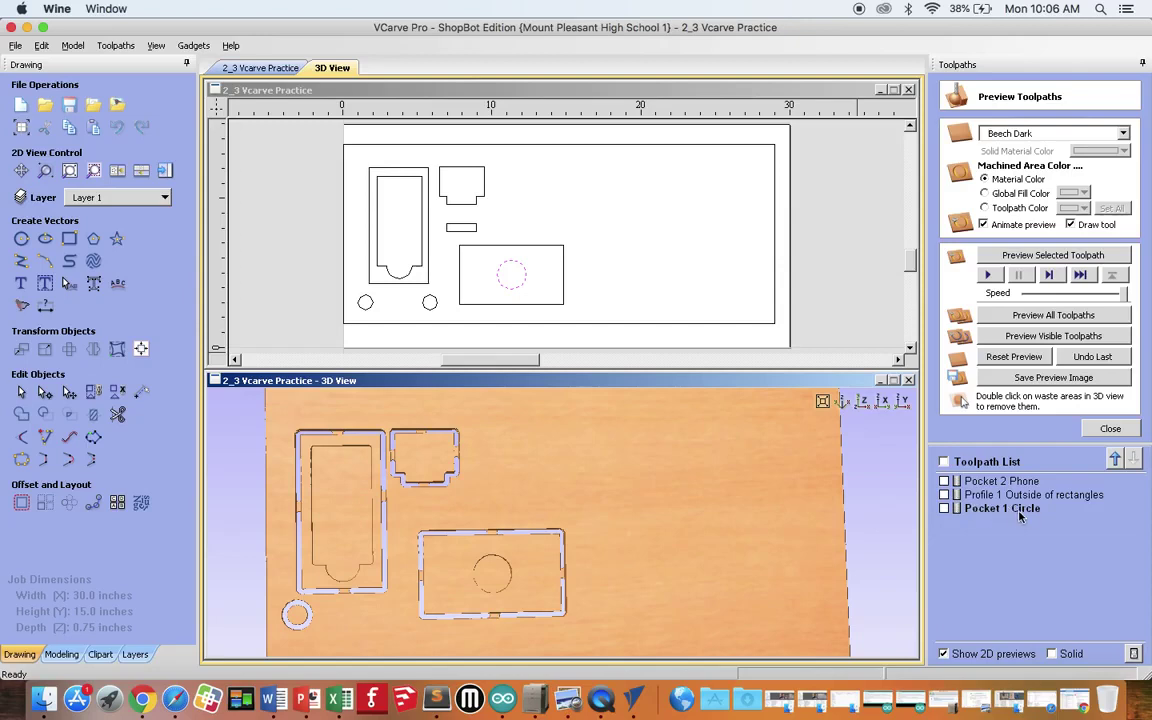
- Move Pocket 1 Circle back to first and re-simulate the cut board
mouse_move(1011, 512)
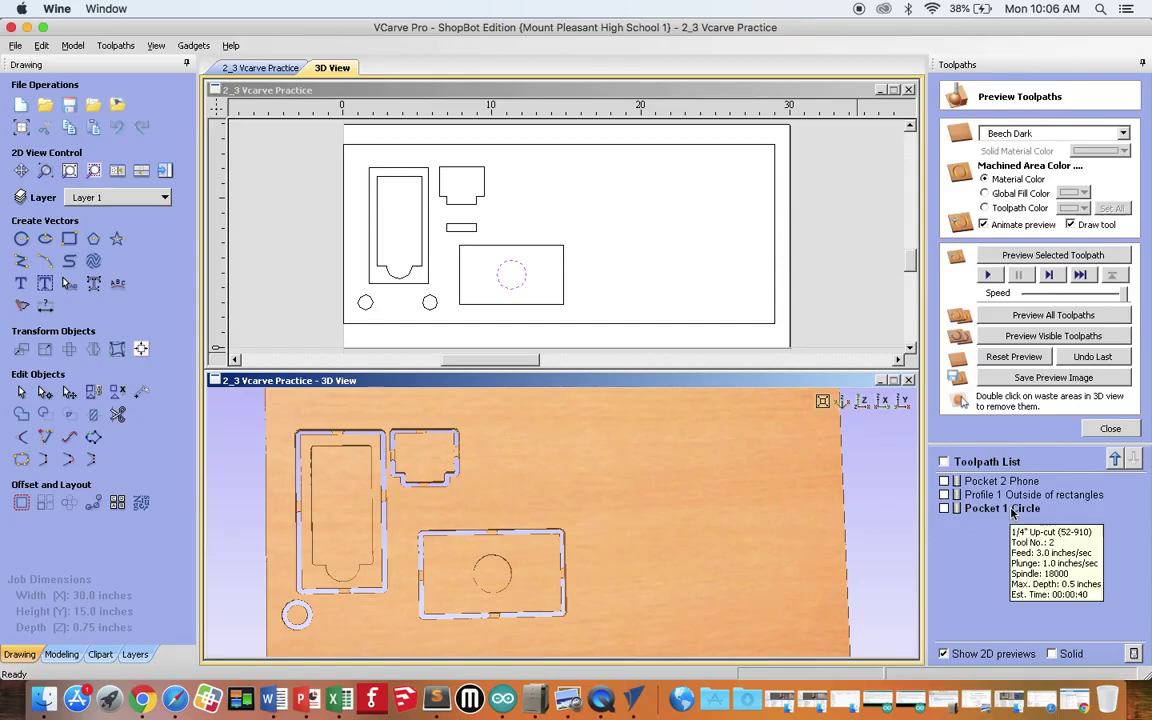
left_click(1115, 460)
left_click(1115, 460)
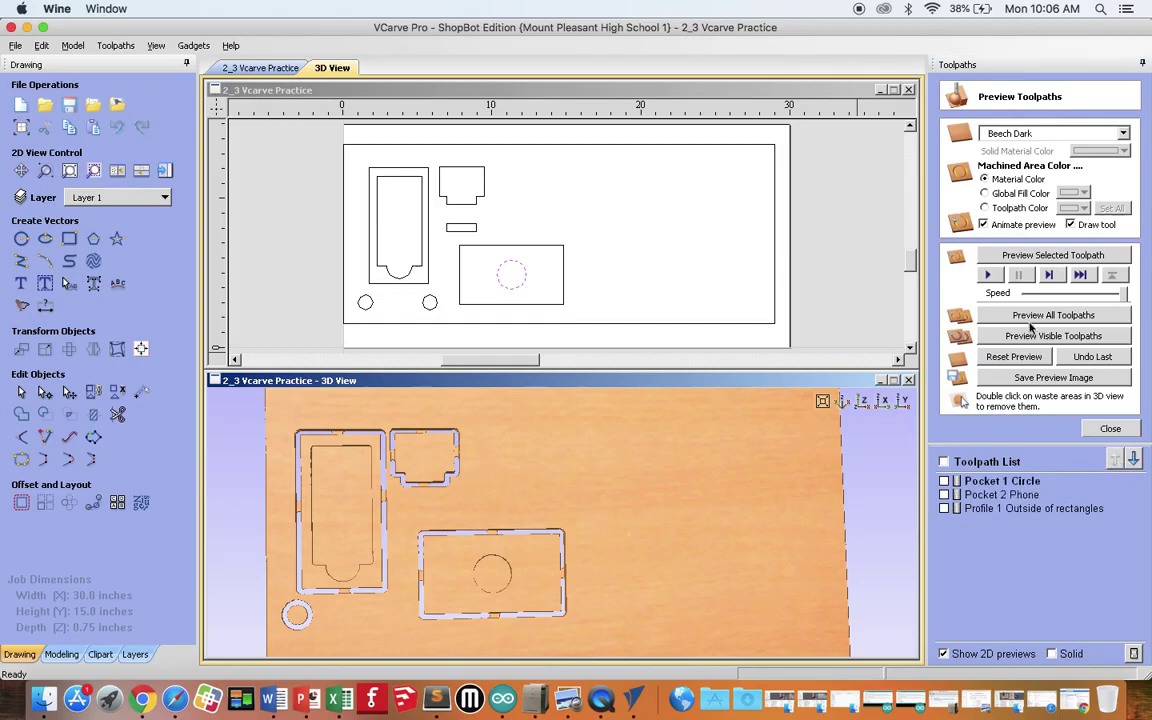
left_click(1016, 358)
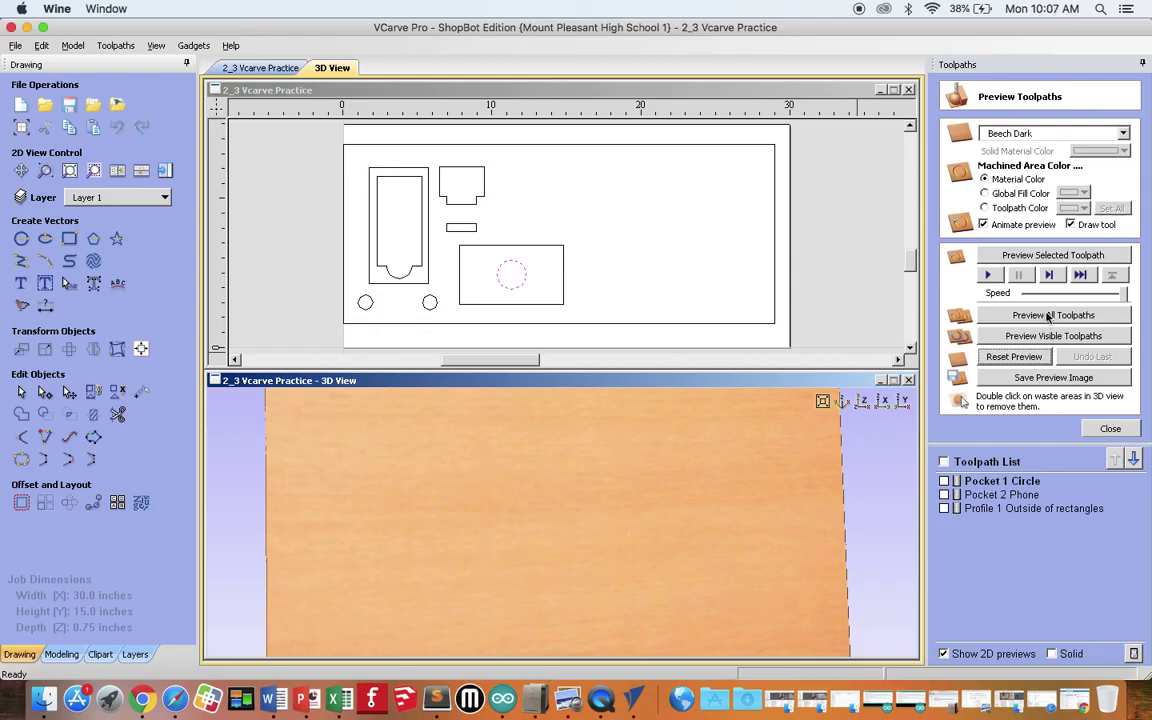
left_click(1048, 316)
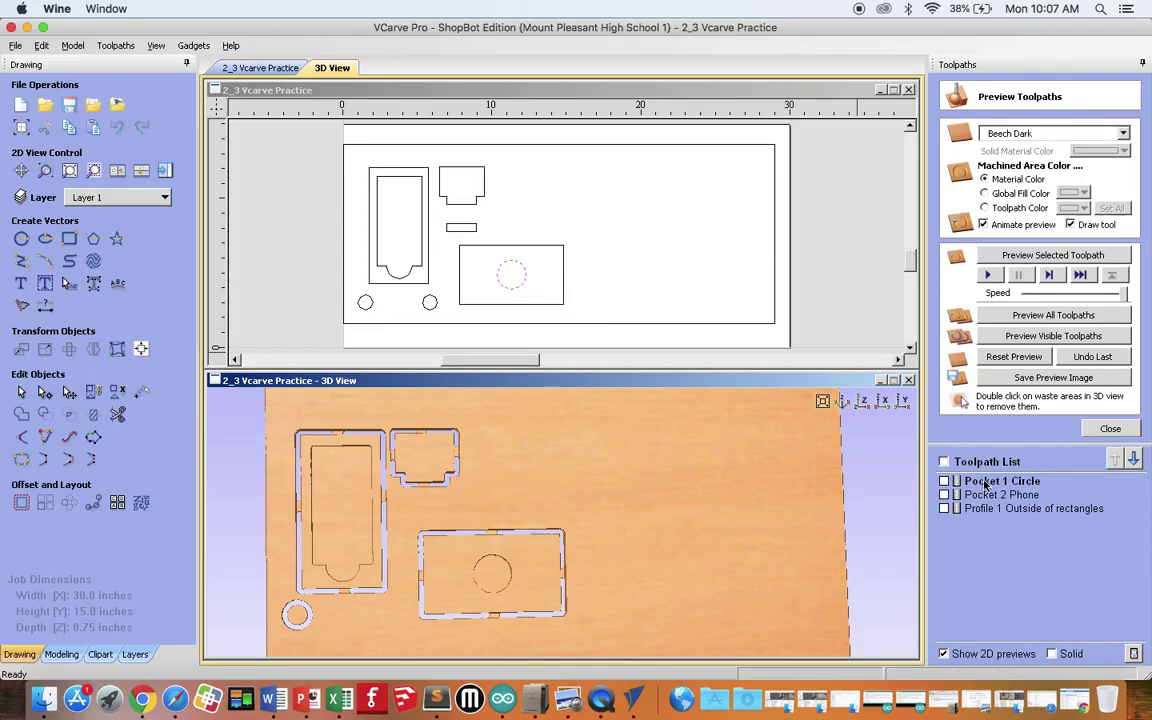
- Reset and run the full simulation once more, then close the preview
mouse_move(1021, 514)
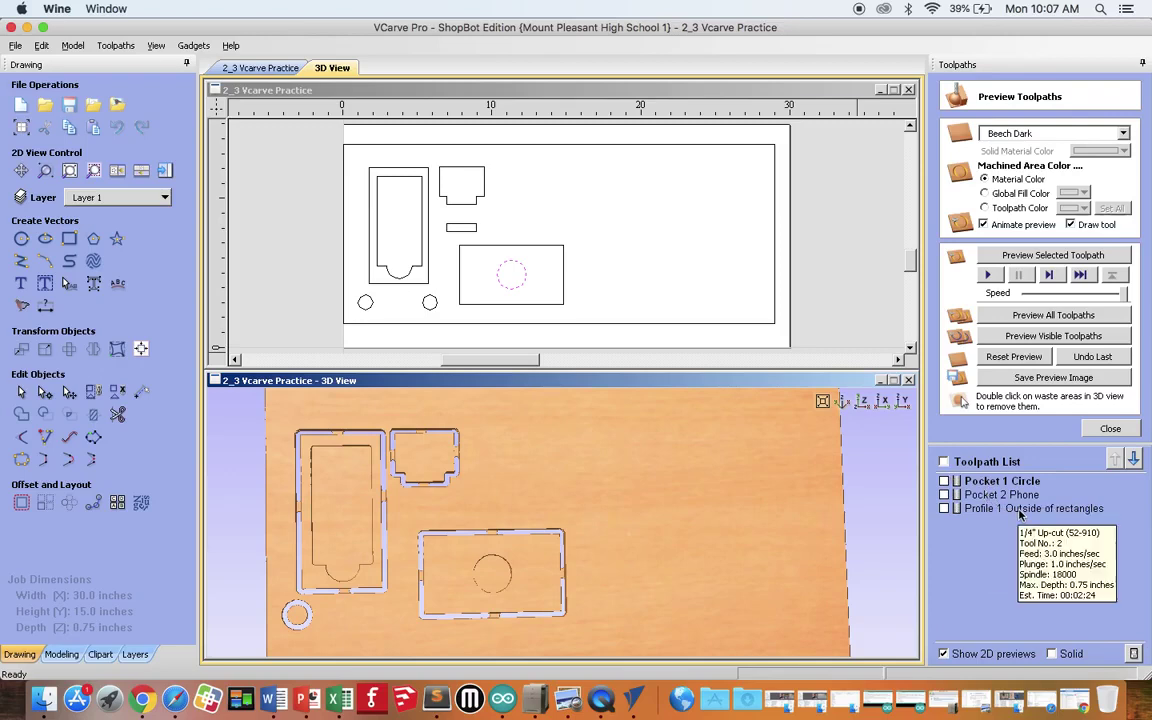
left_click(1010, 358)
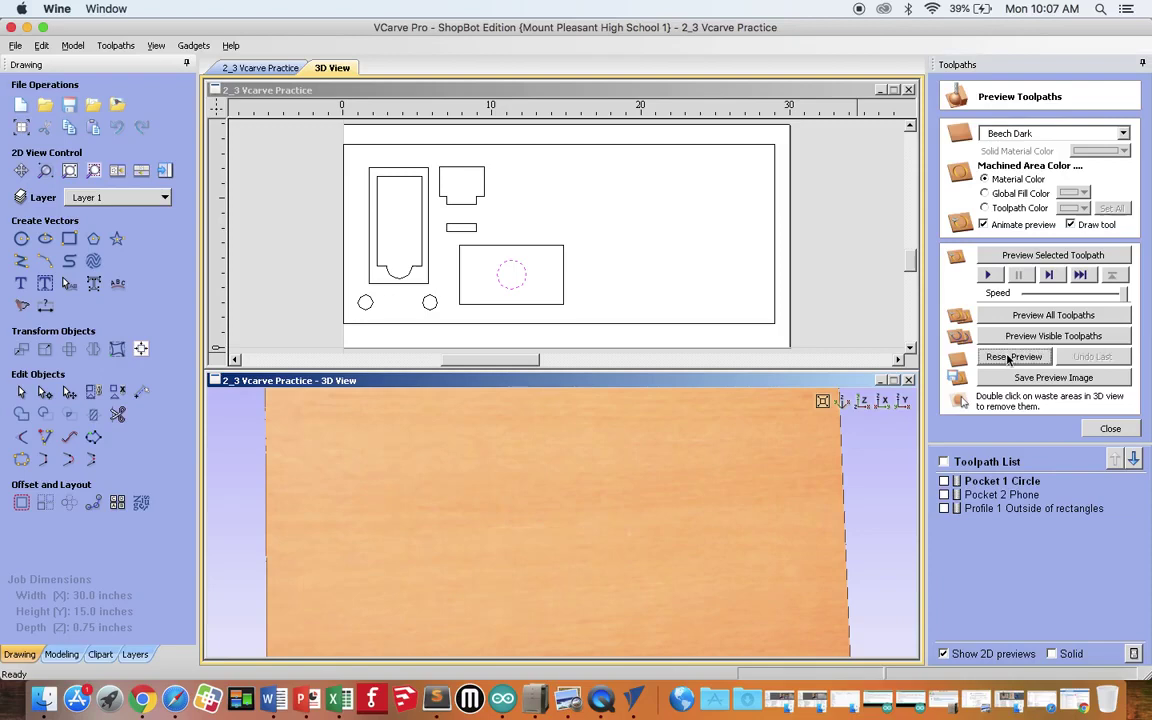
left_click(1055, 316)
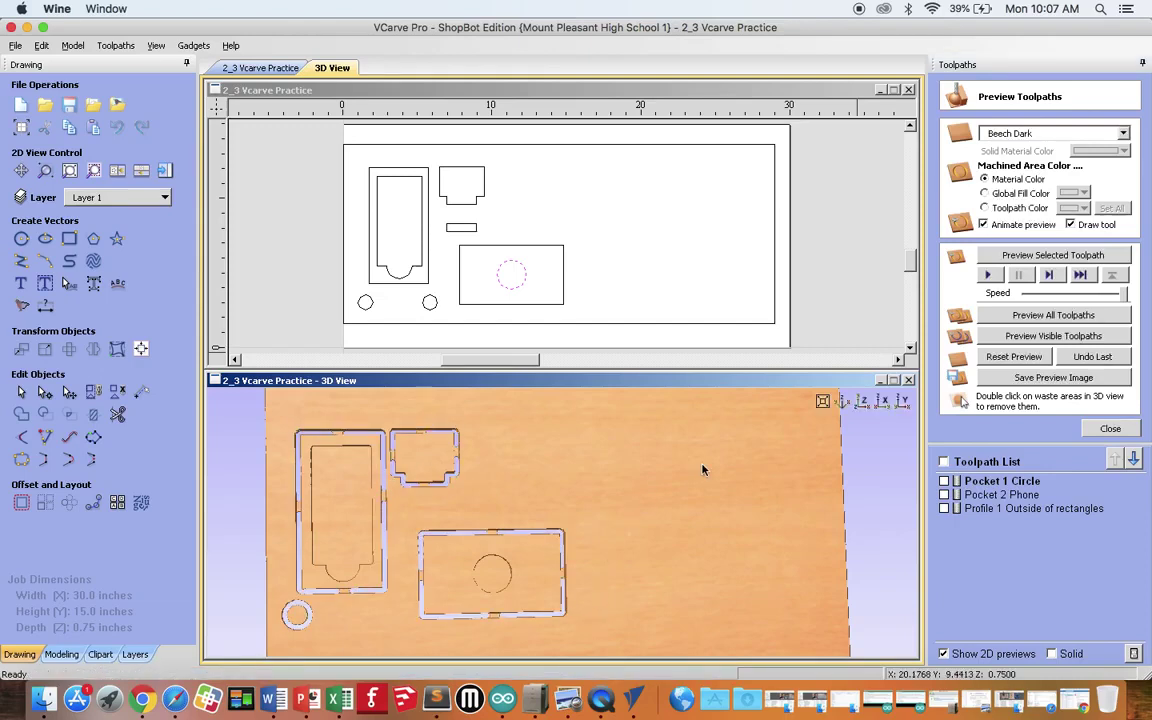
left_click(1110, 429)
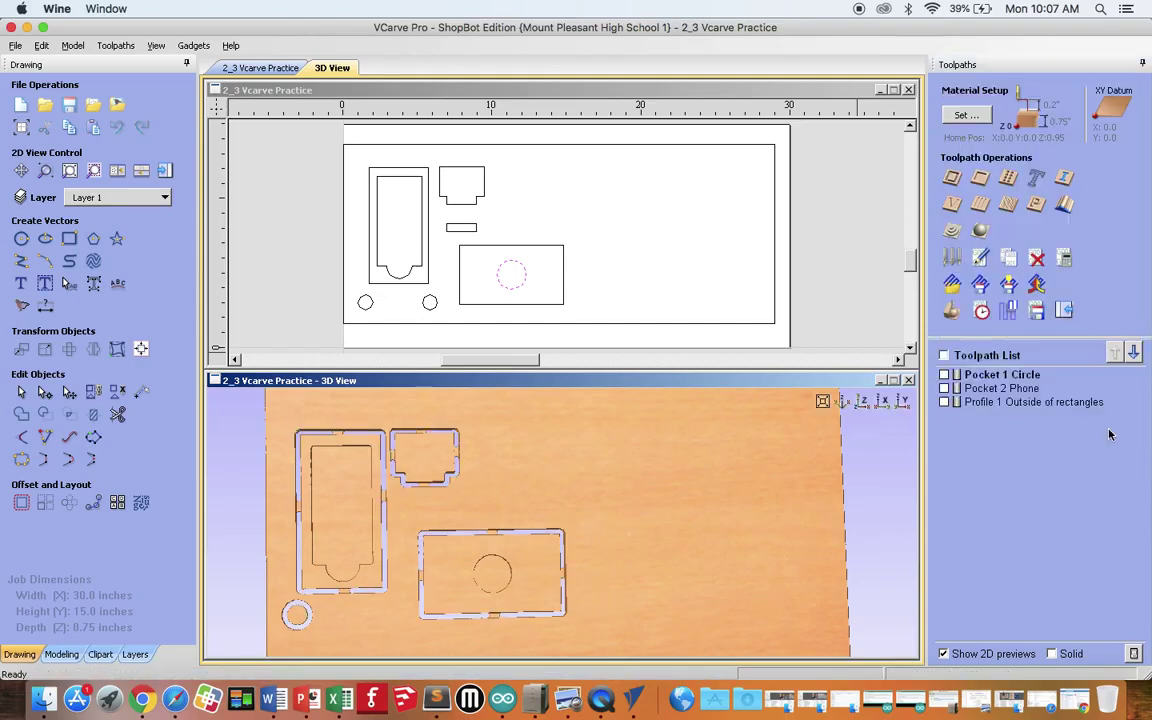
- Select the small circle and the small rectangle
left_click(654, 277)
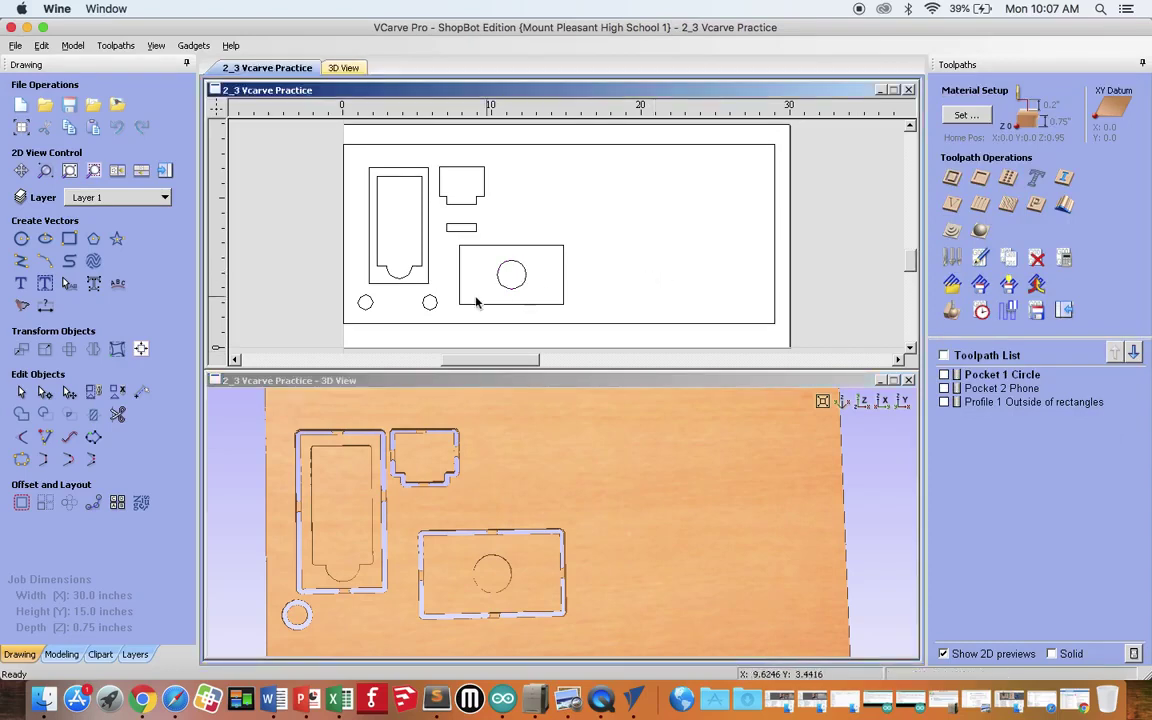
left_click(434, 310)
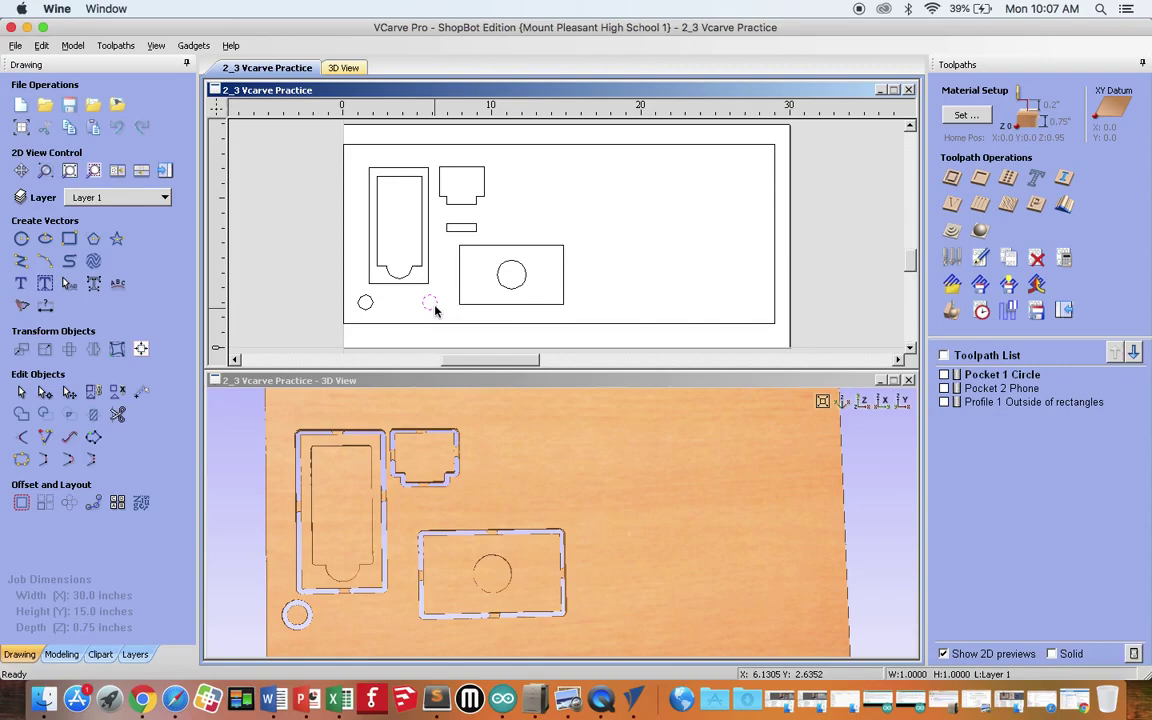
left_click(462, 235, "shift")
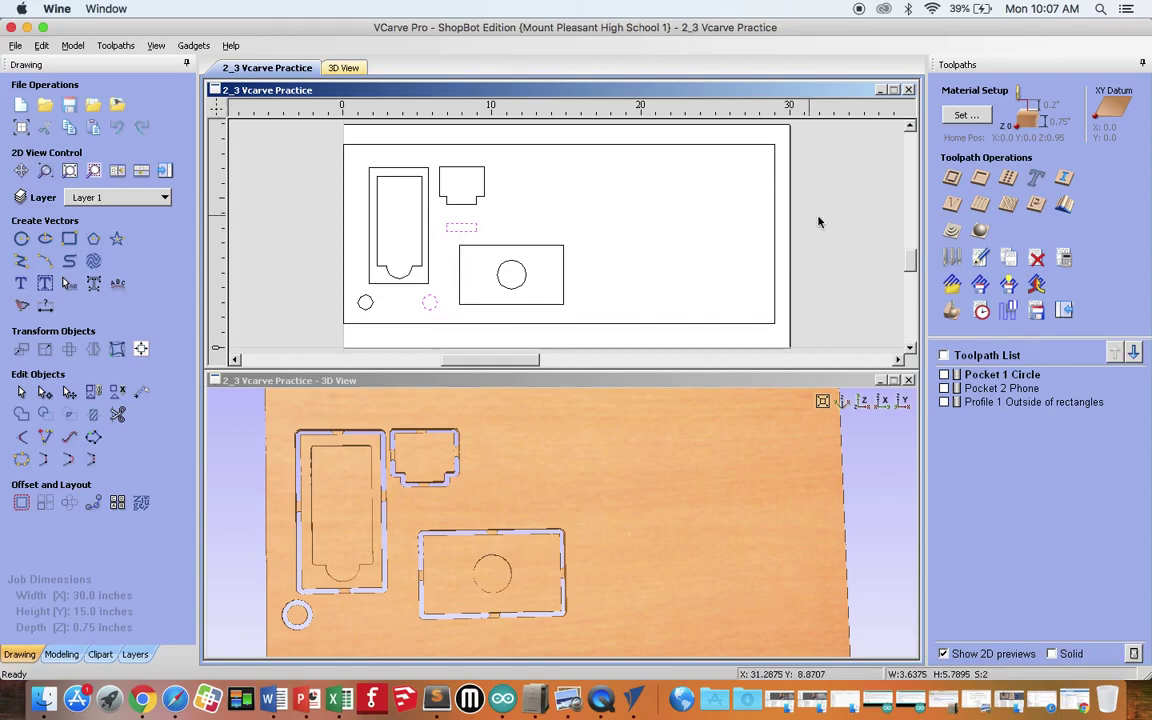
- Start a 0.75-inch-deep profile toolpath cutting inside, with 0.5 by 0.2 inch tabs
left_click(952, 178)
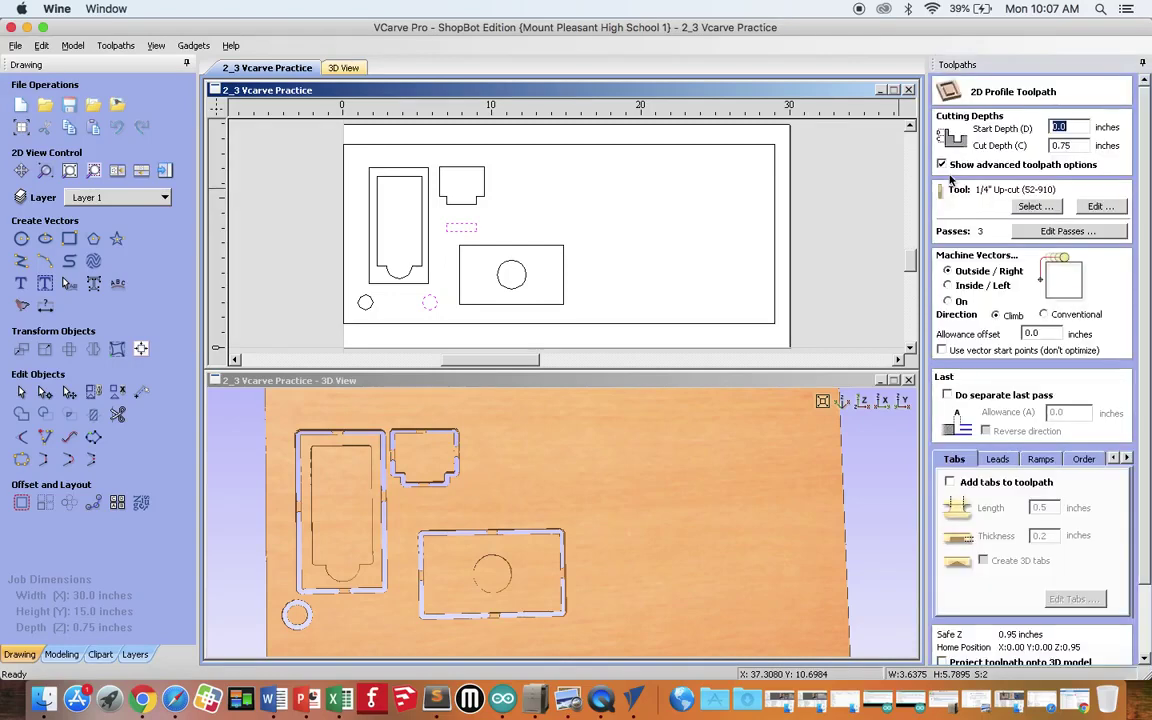
double_click(1083, 145)
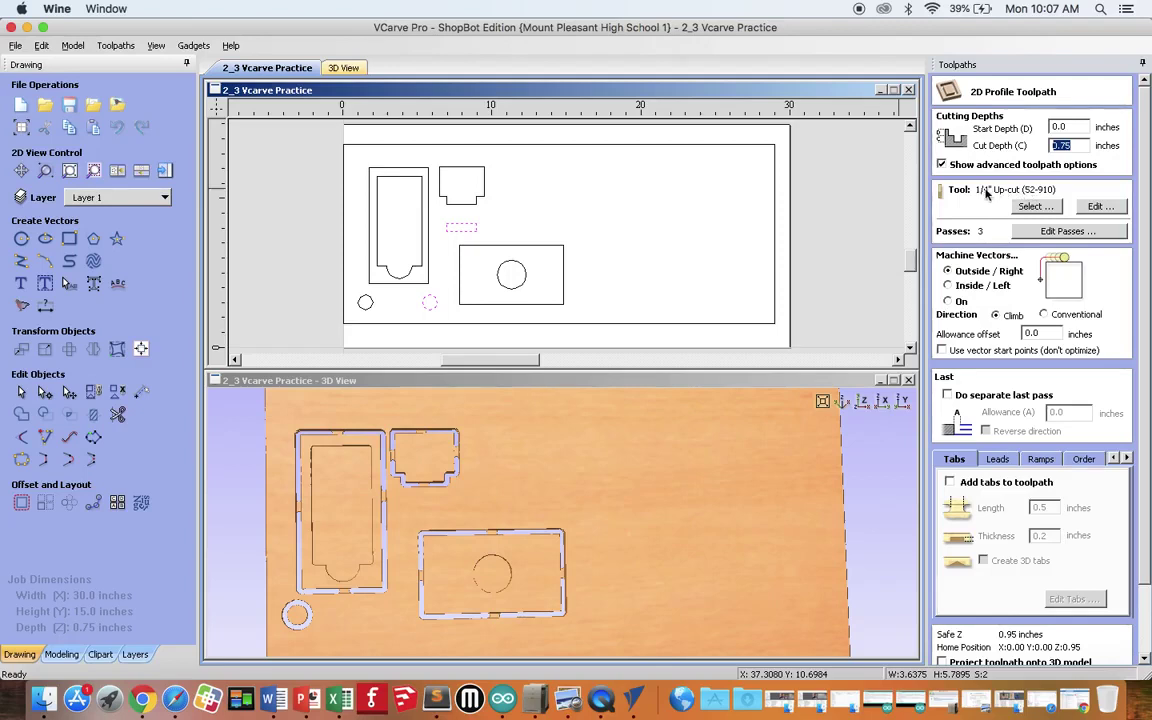
left_click(948, 286)
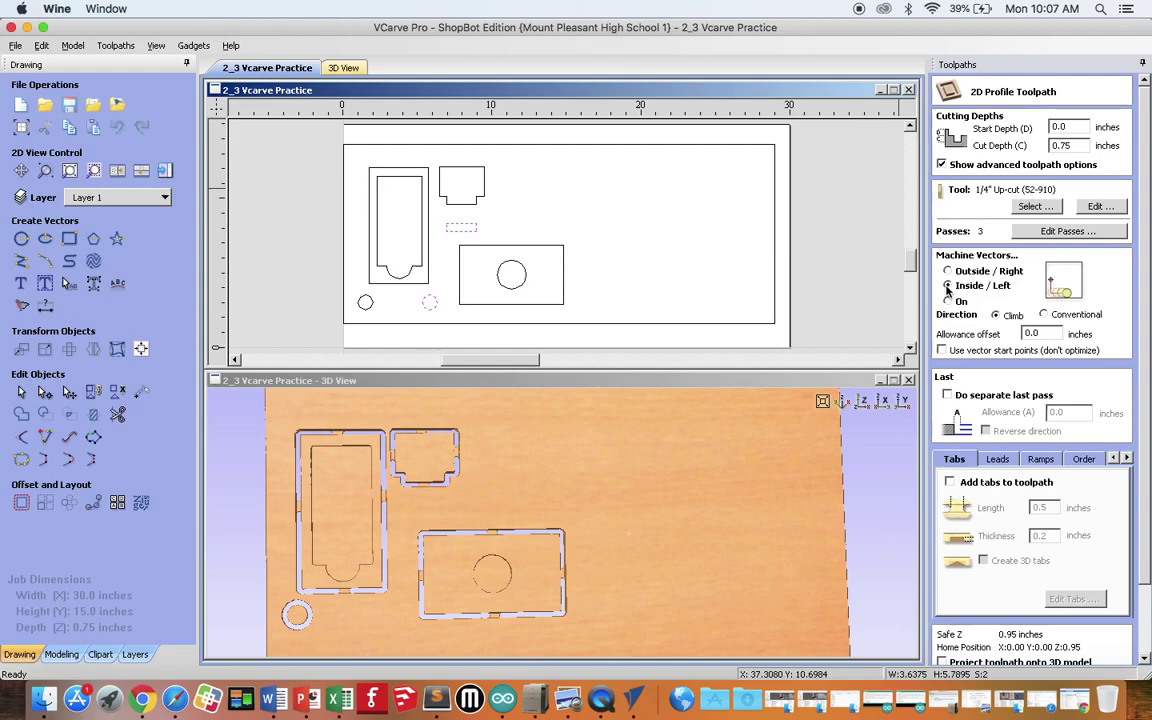
left_click_drag(1146, 302, 1145, 362)
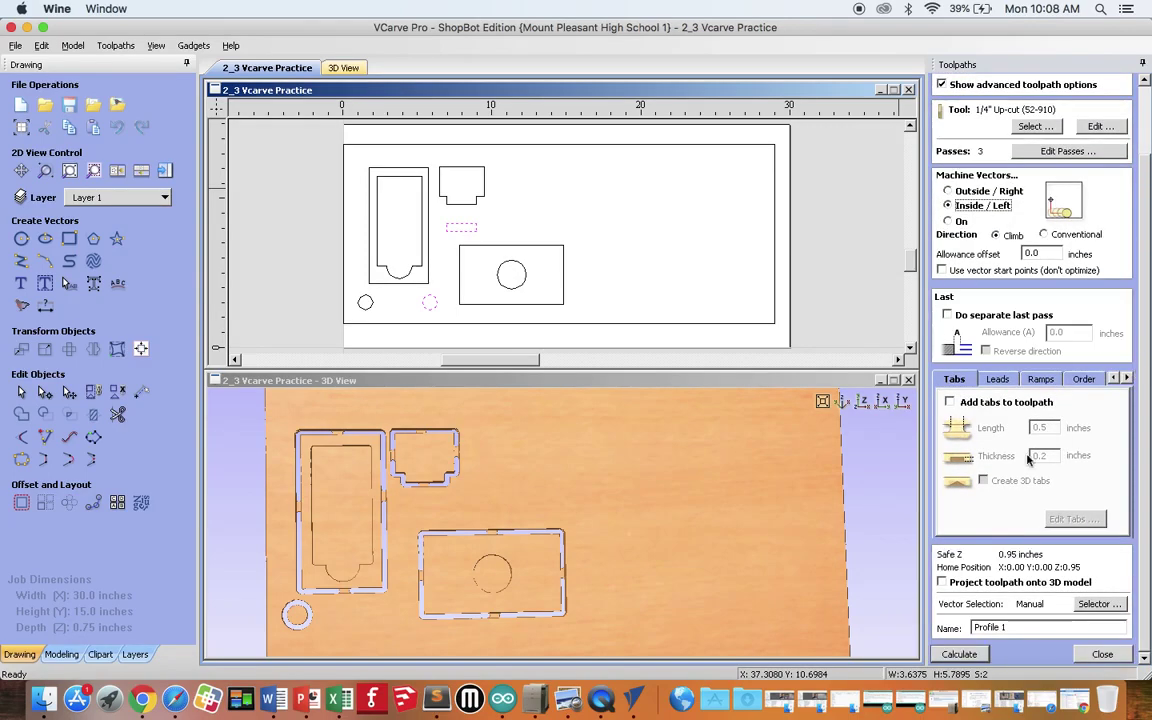
left_click(950, 404)
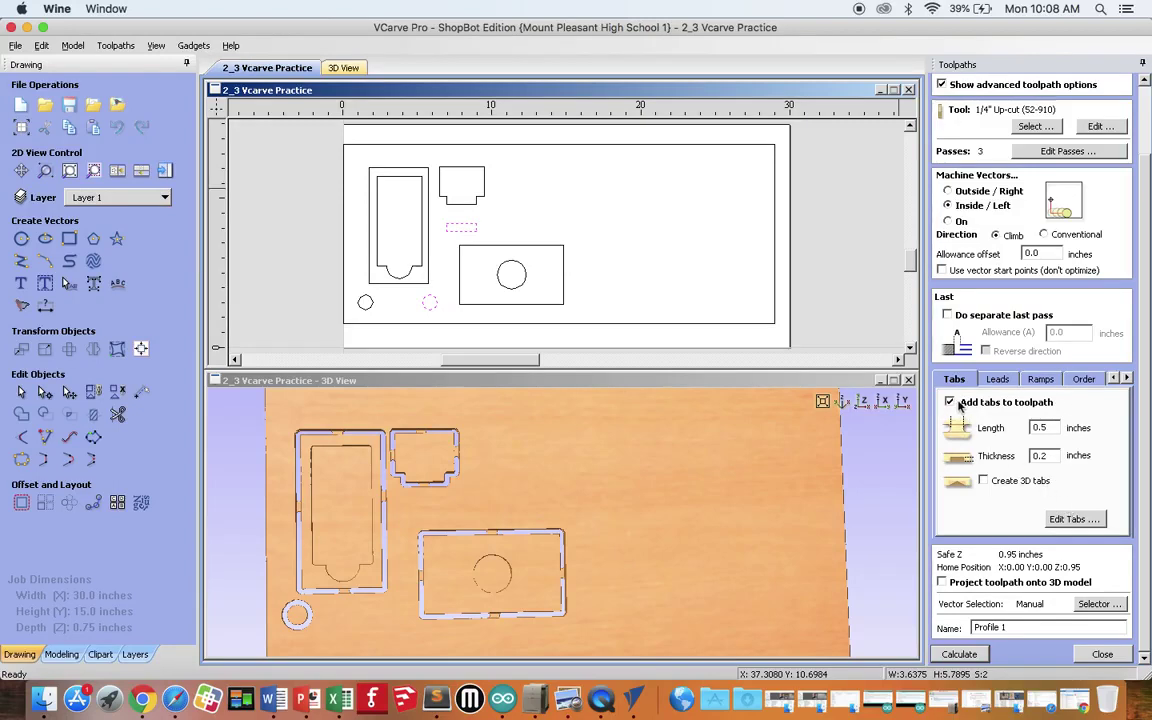
- Put one tab on the small dashed slot rectangle and delete the tab on the circle
left_click(1073, 520)
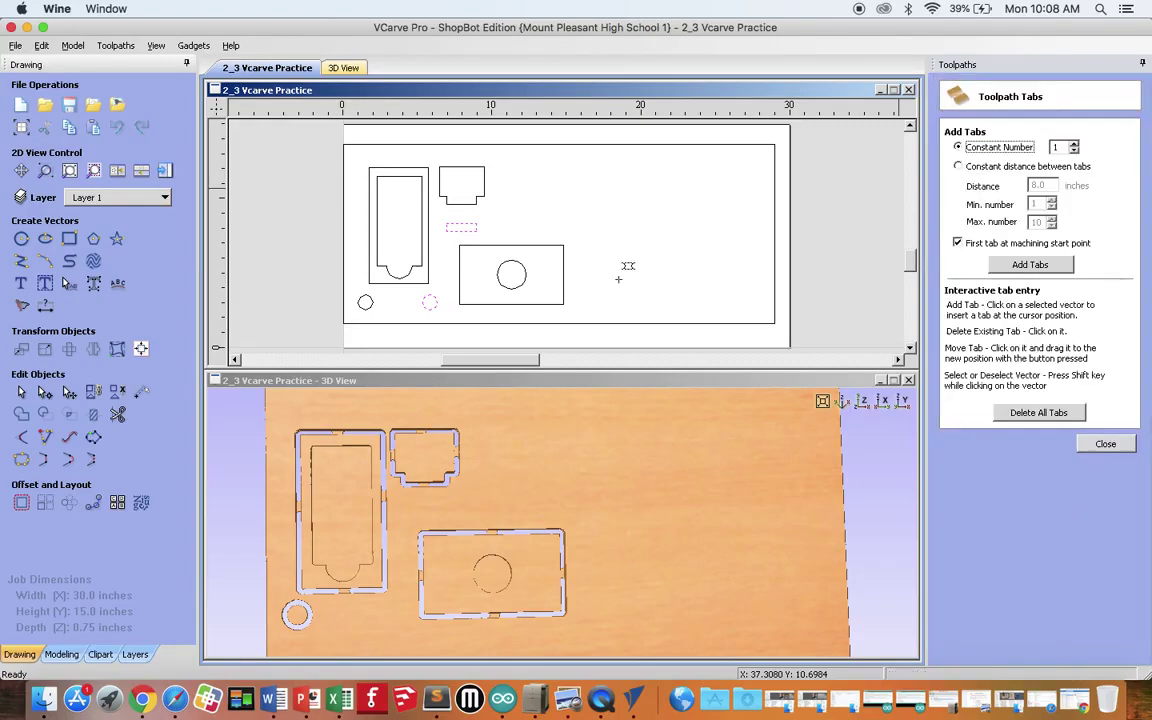
left_click(460, 228)
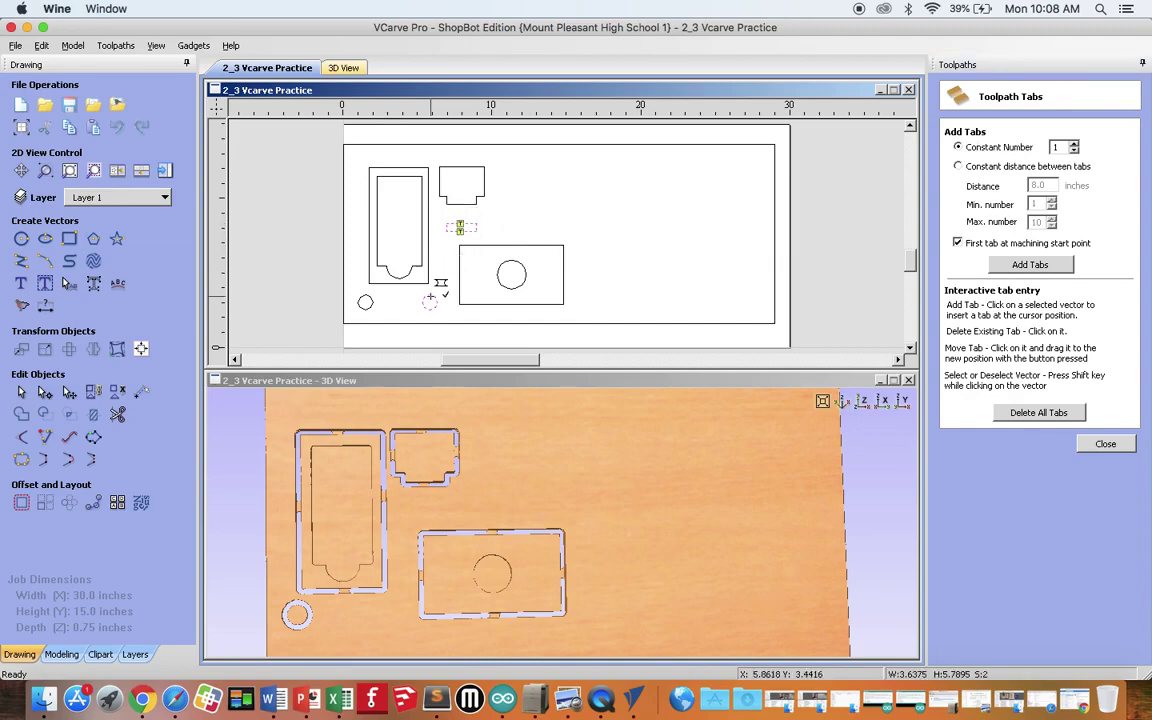
left_click(428, 308)
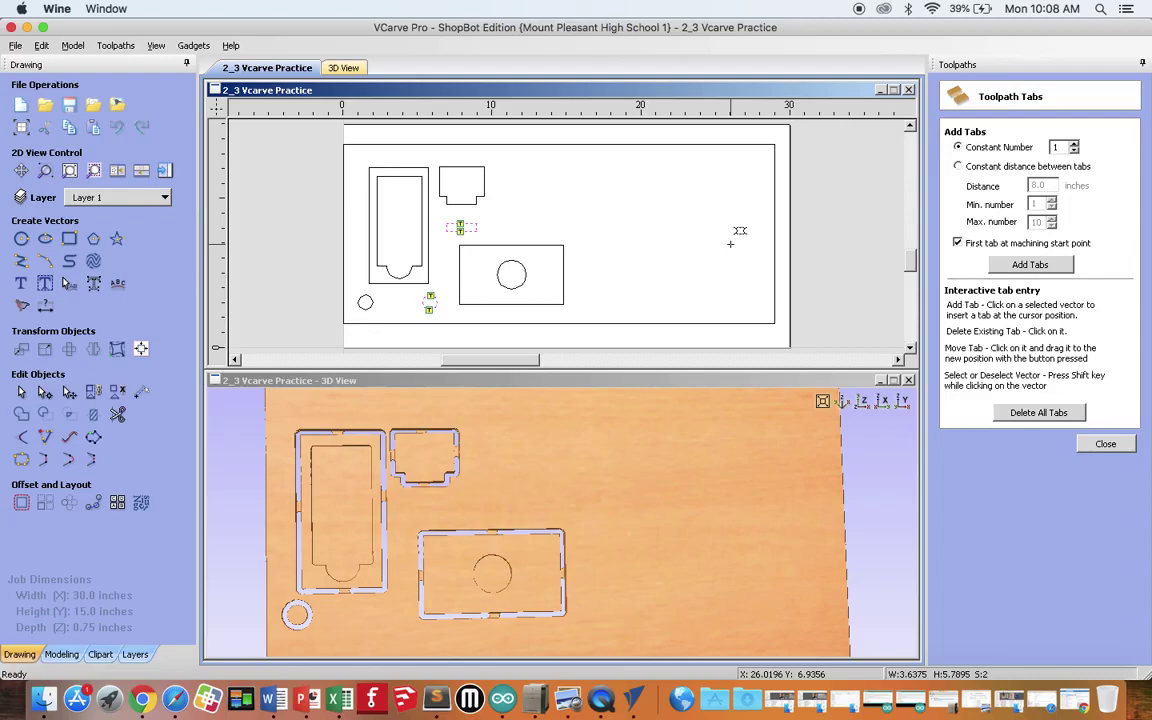
left_click(429, 300)
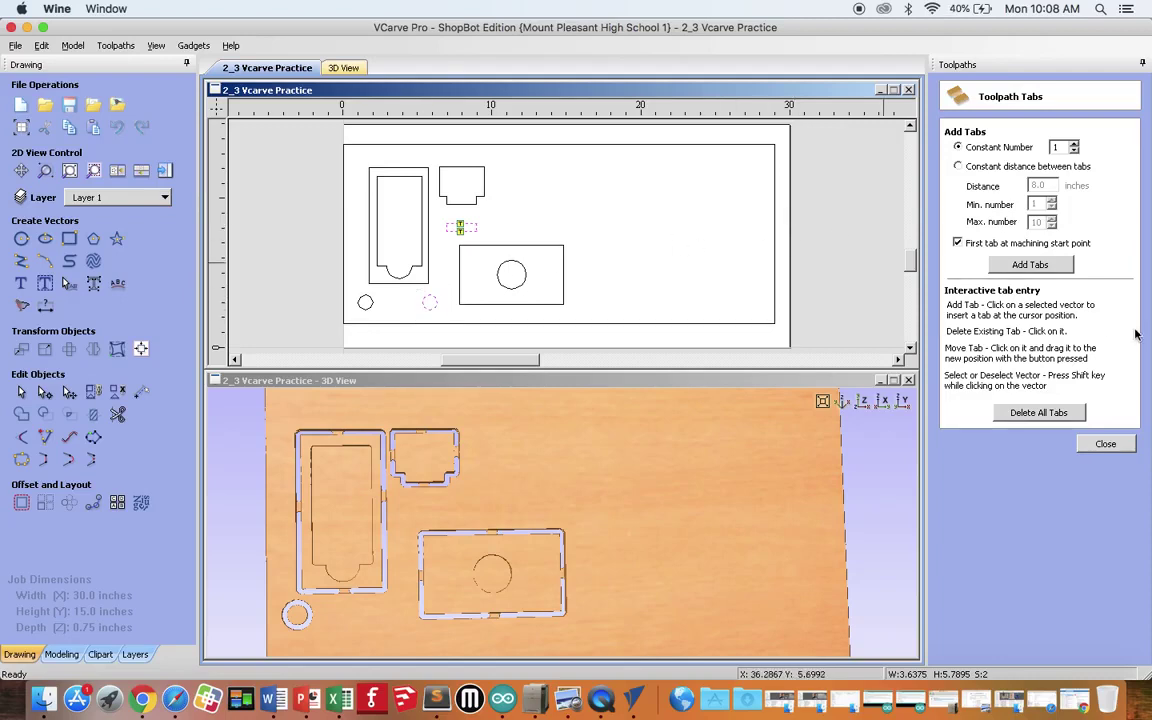
- Append 'Inside Circle/rectangle' to the Profile 1 name and calculate the inside profile
left_click(1105, 443)
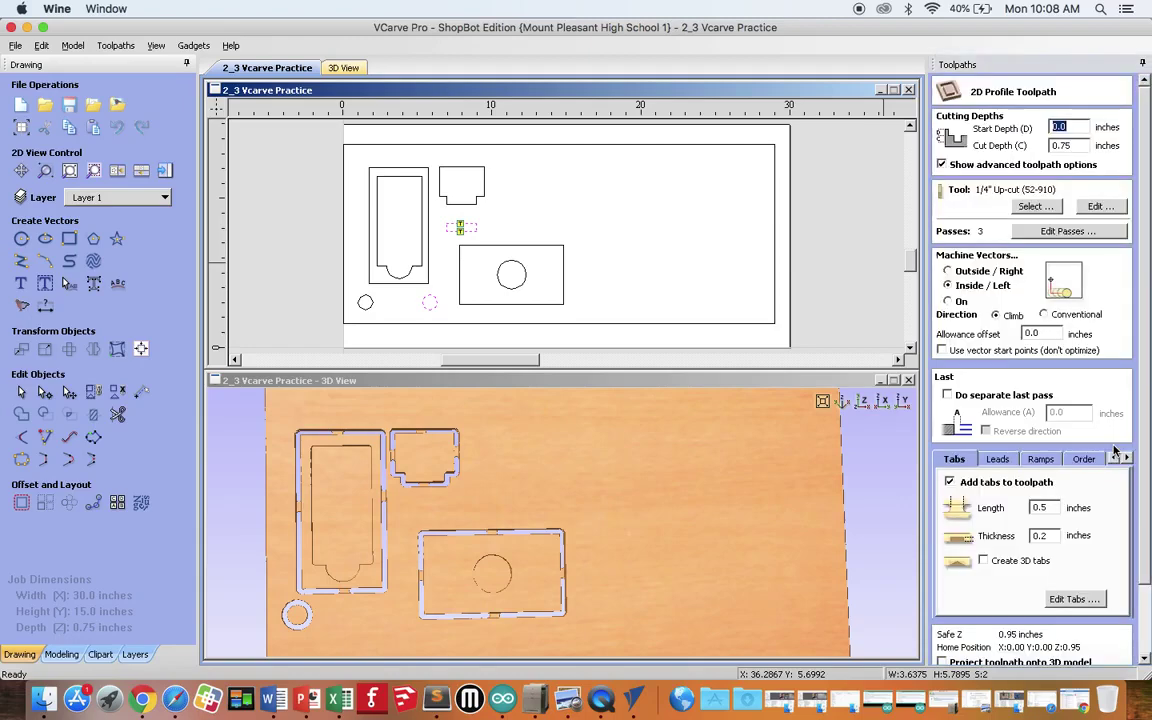
scroll(1130, 480, "down", 3)
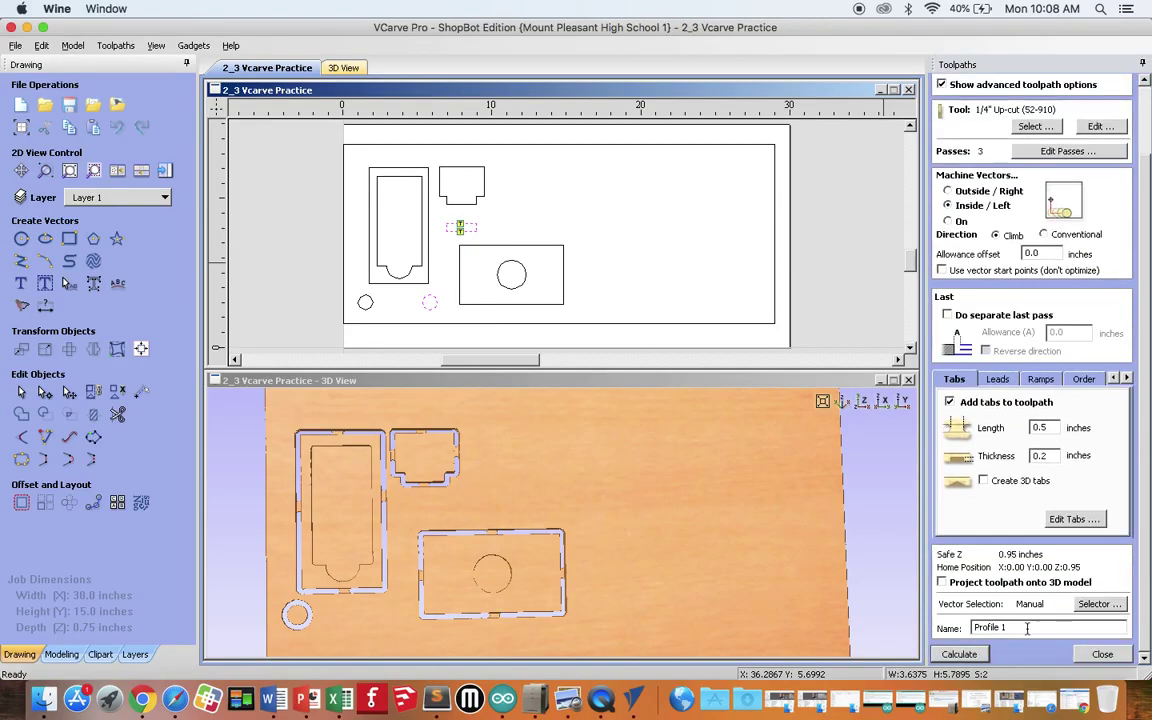
left_click(1027, 628)
type("Inside Circle/rectangle")
left_click(973, 655)
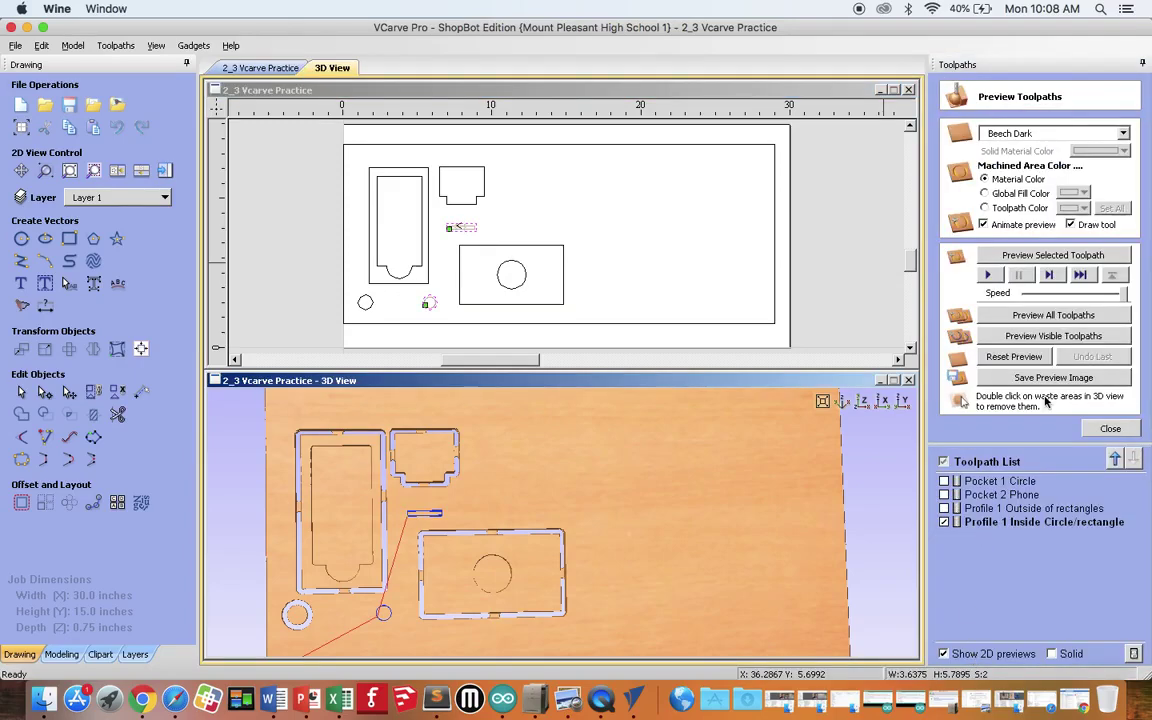
- Preview the new toolpath alone, then reset and simulate all toolpaths cutting the board
left_click(1016, 357)
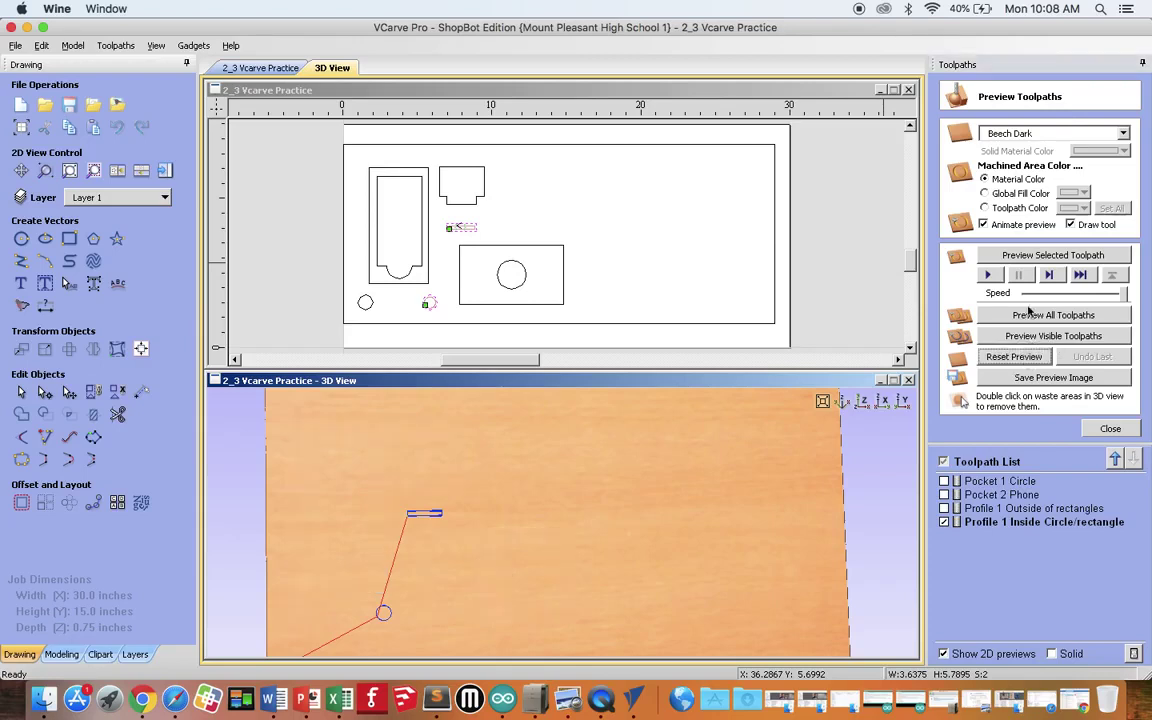
left_click(1040, 256)
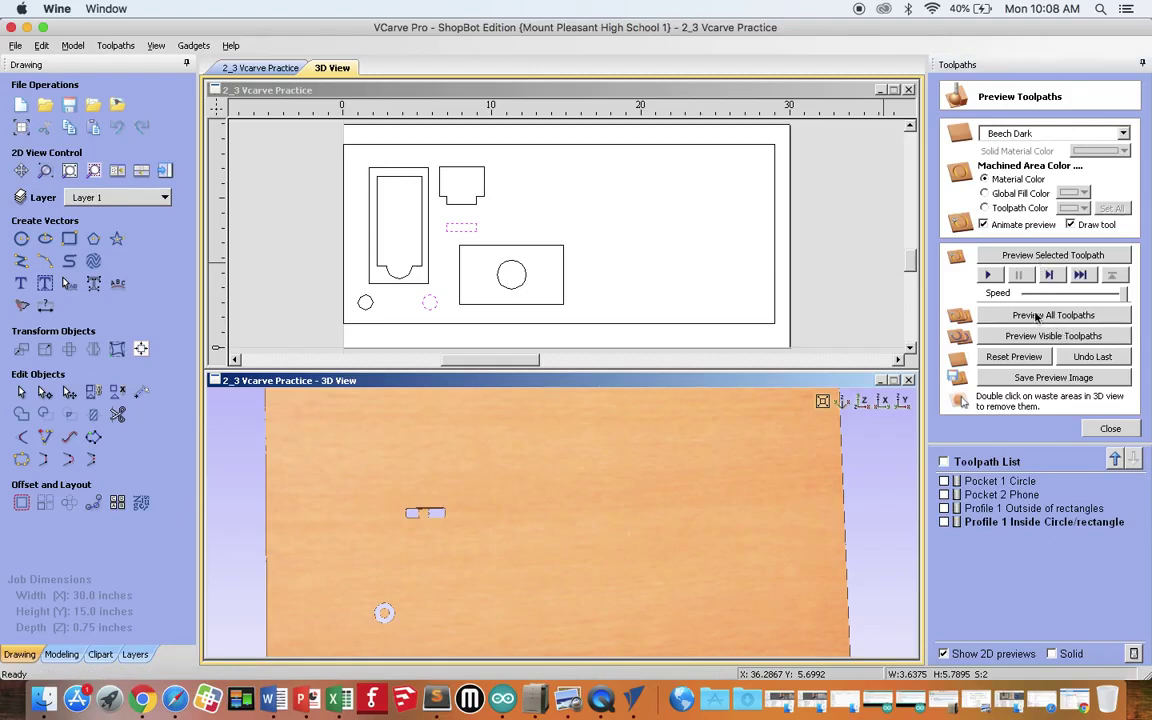
left_click(1028, 360)
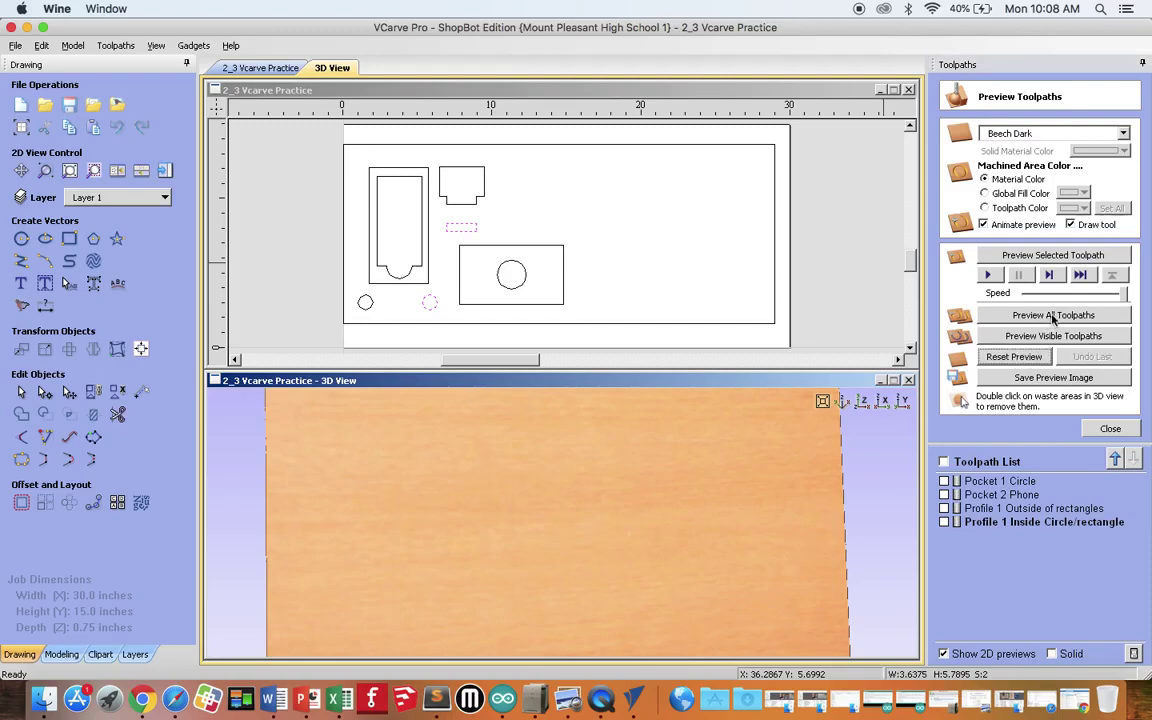
left_click(1052, 316)
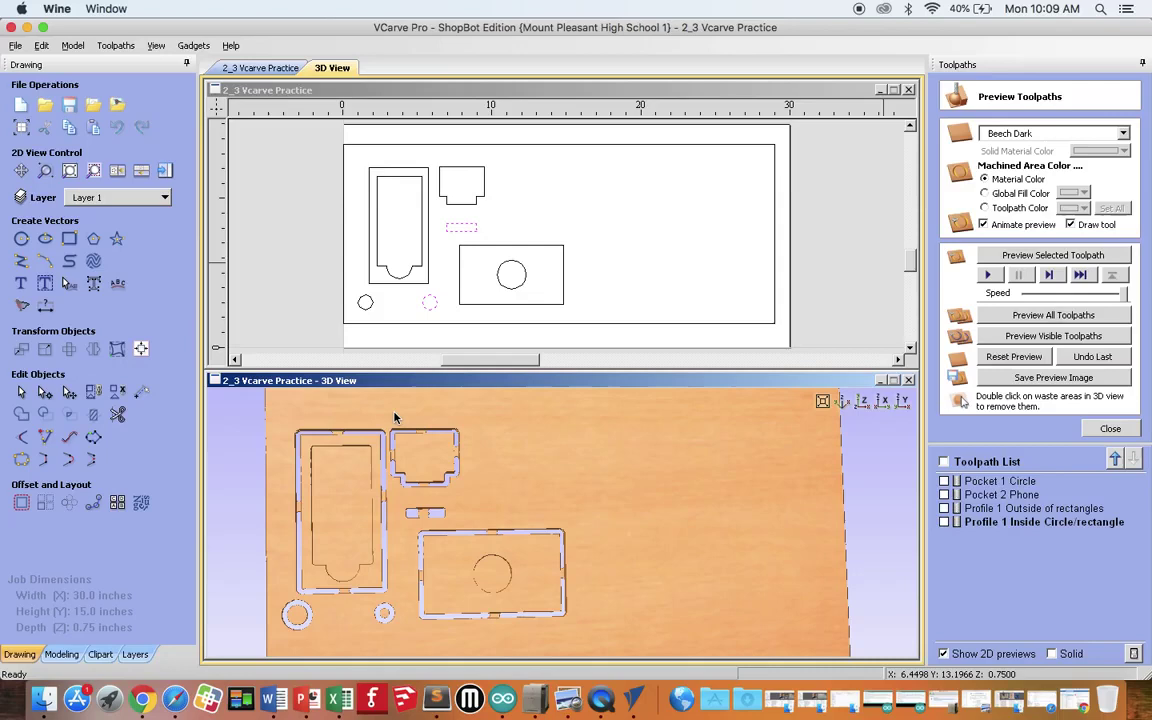
- Select the left and right small circles and inspect their cuts in the 3D preview
left_click(371, 309)
left_click(426, 305)
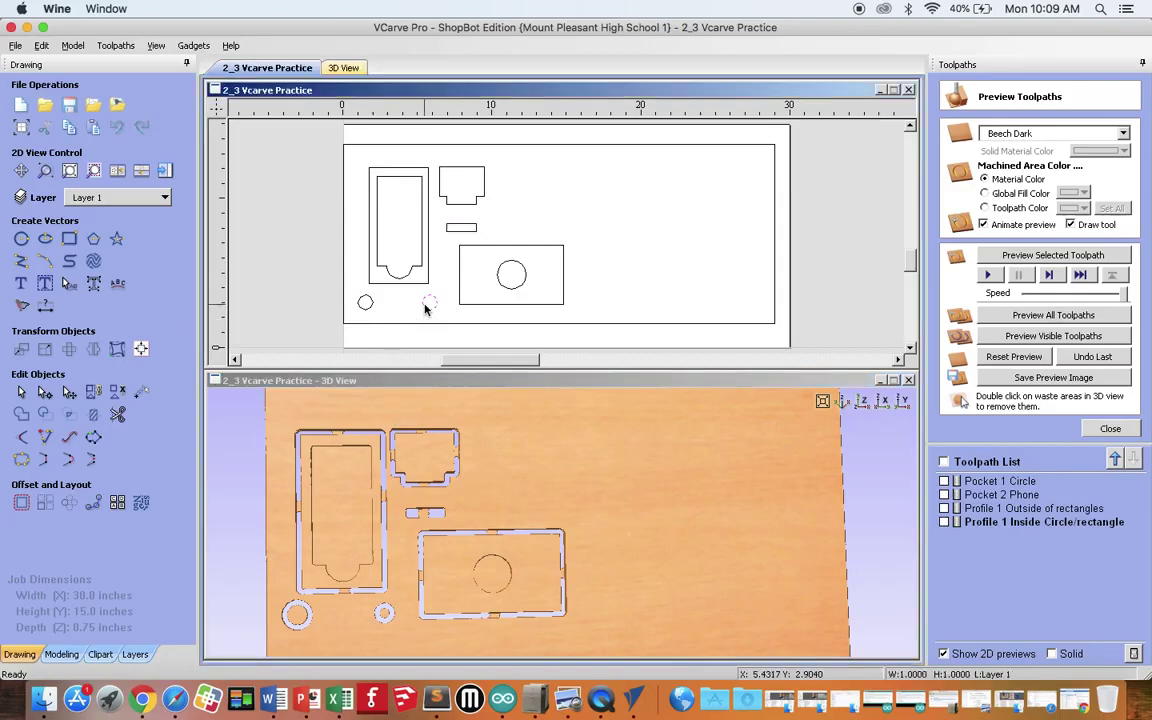
left_click(364, 302)
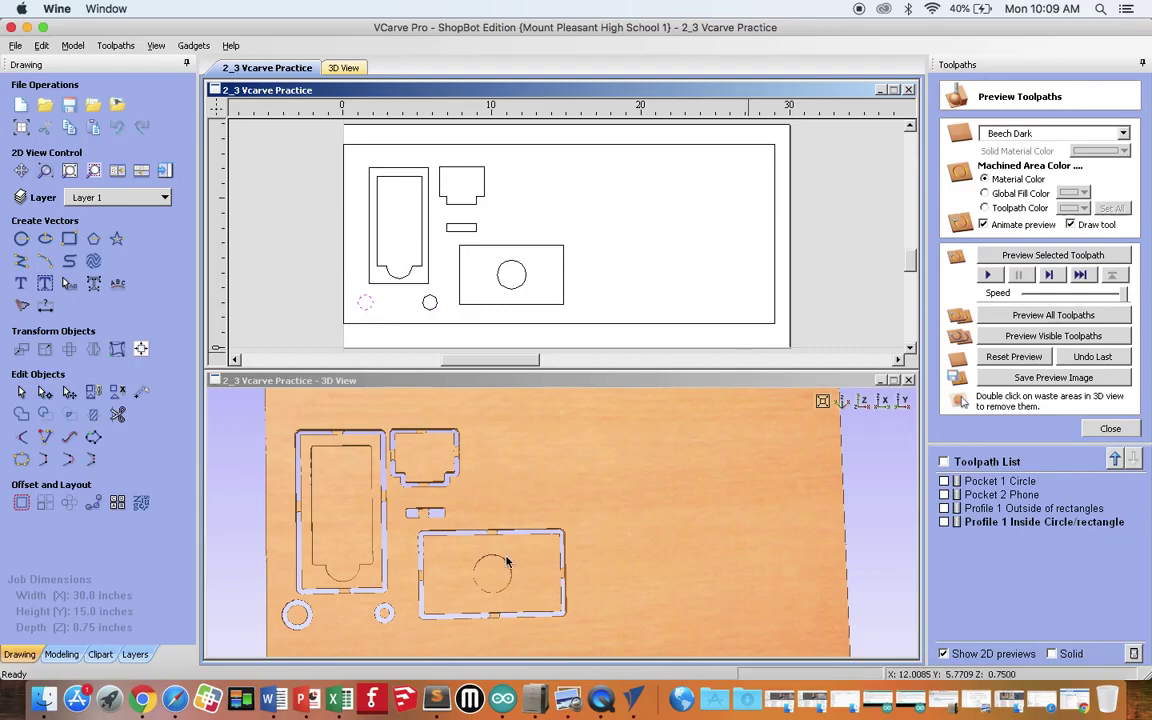
left_click(355, 617)
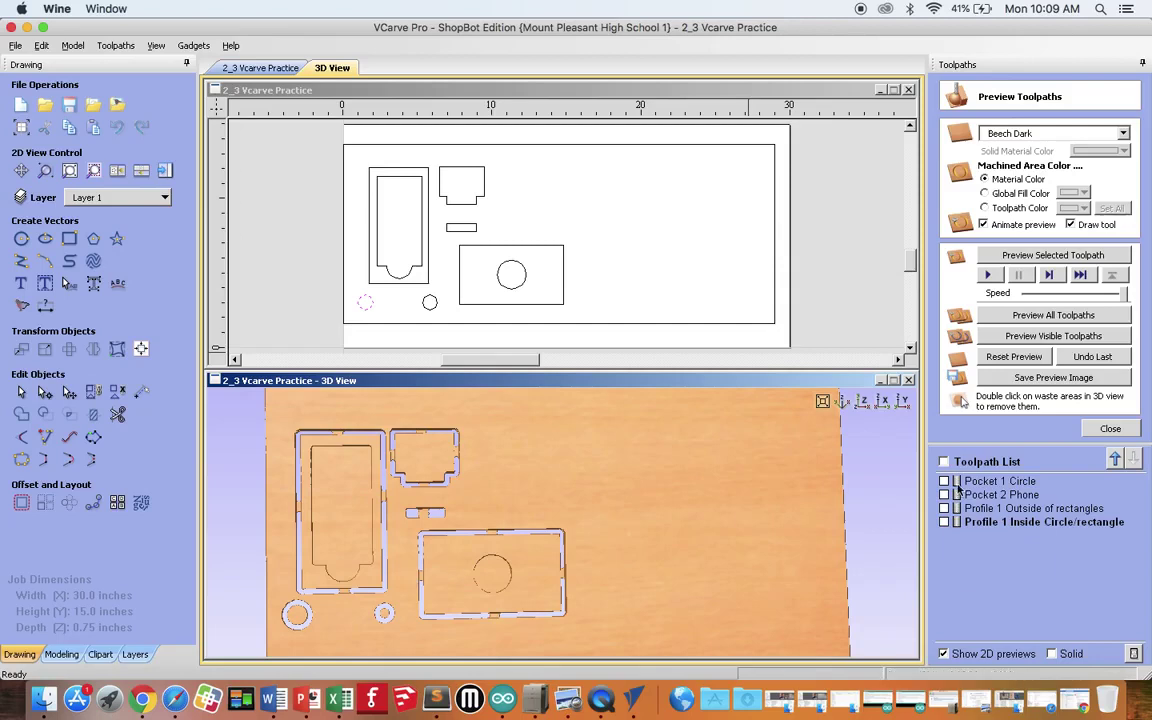
mouse_move(1106, 497)
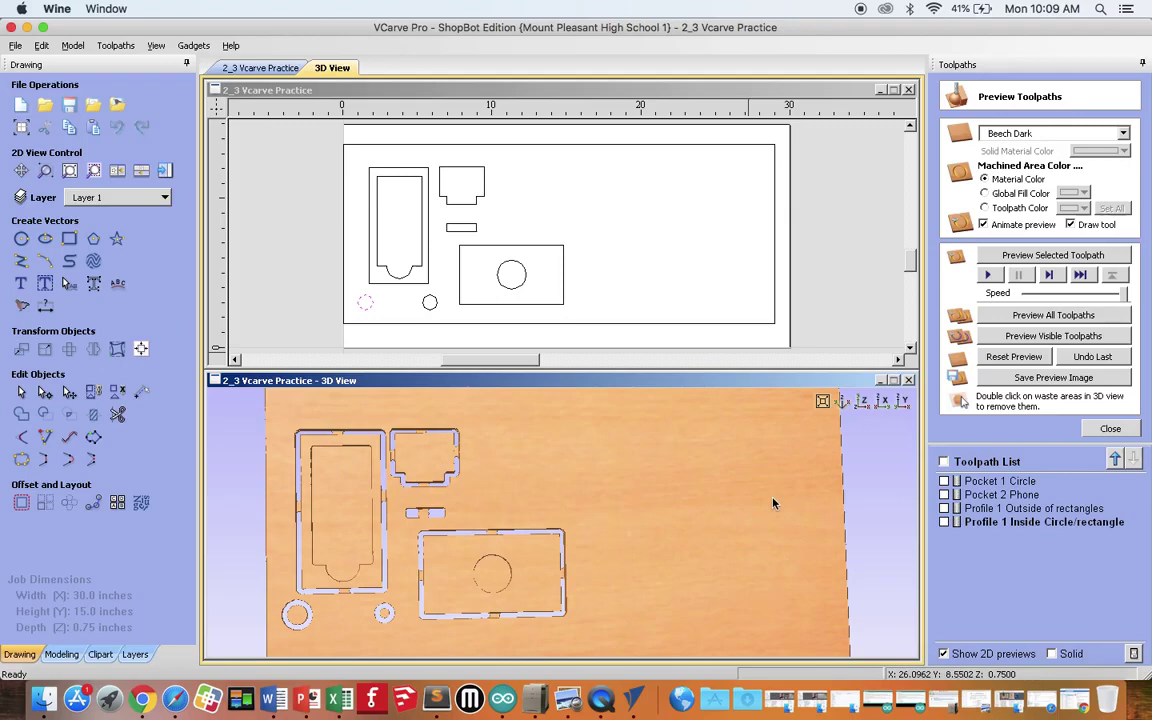
- Save the job under a new practice .crv file name on the Desktop, then quit VCarve
left_click(1109, 430)
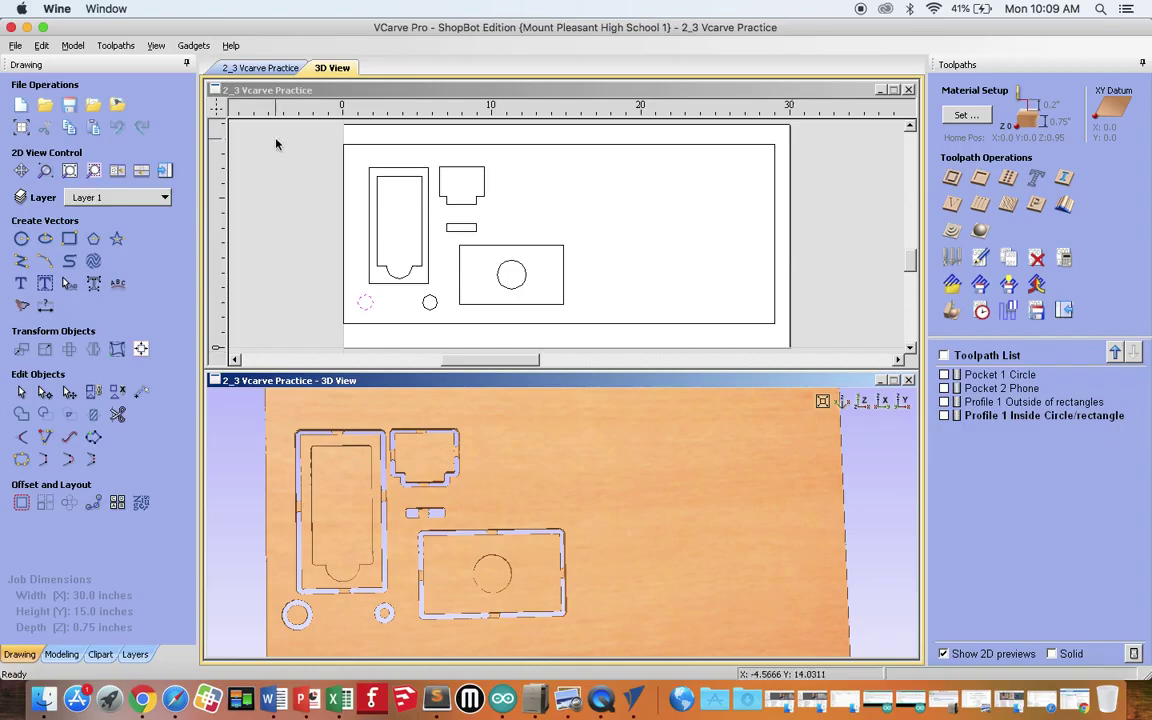
left_click(15, 46)
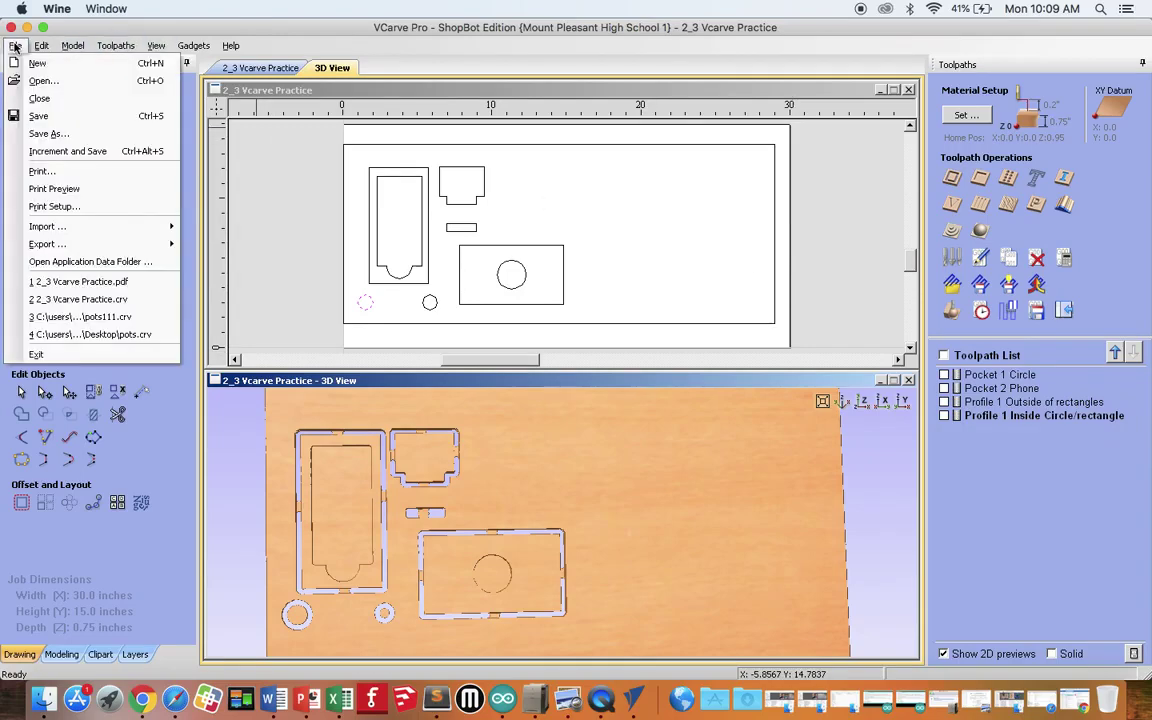
left_click(76, 137)
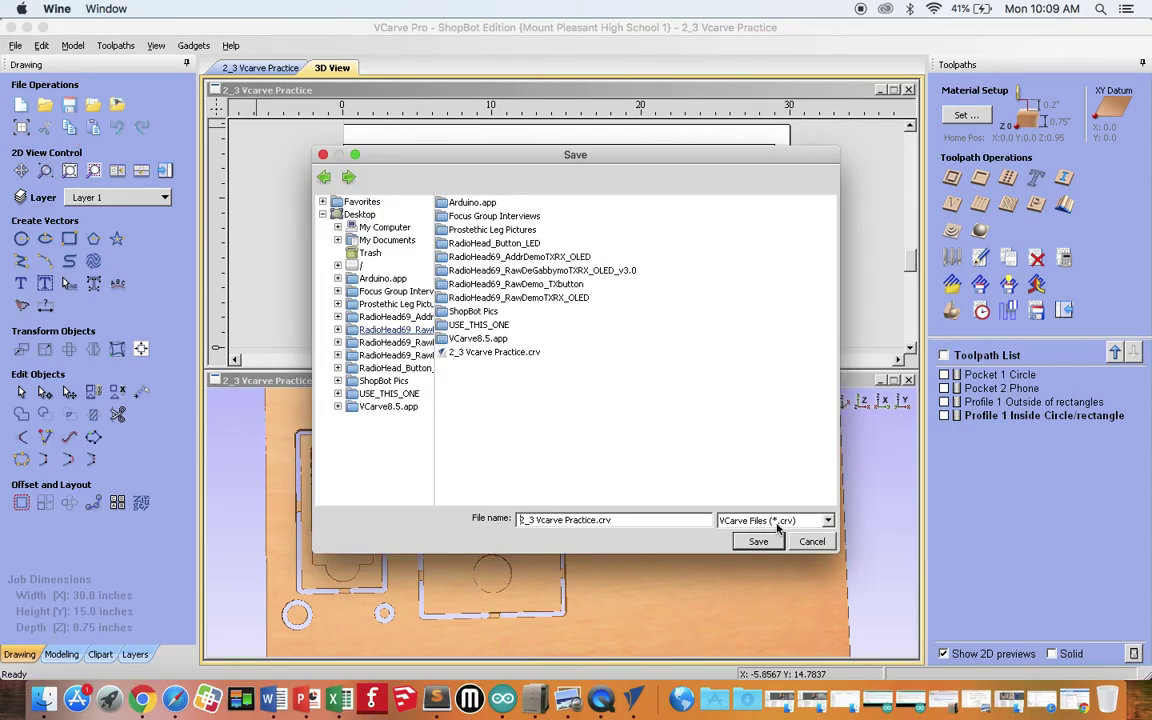
left_click(358, 214)
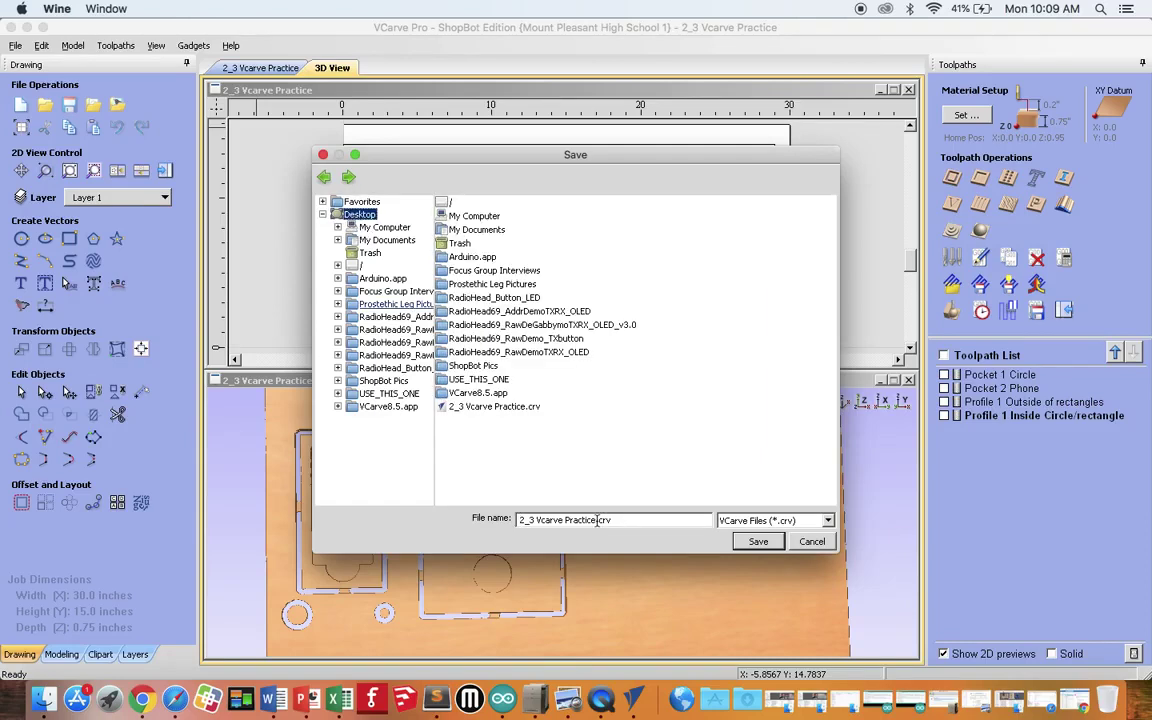
left_click(596, 519)
left_click_drag(596, 519, 517, 522)
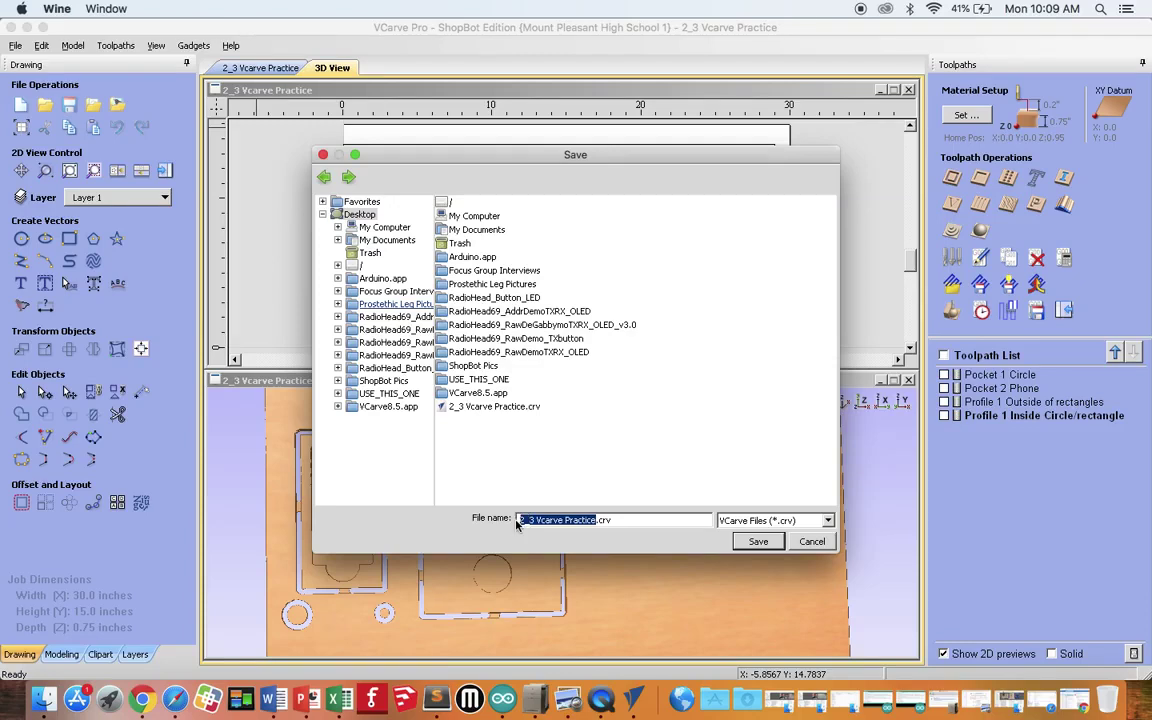
type("Jones ")
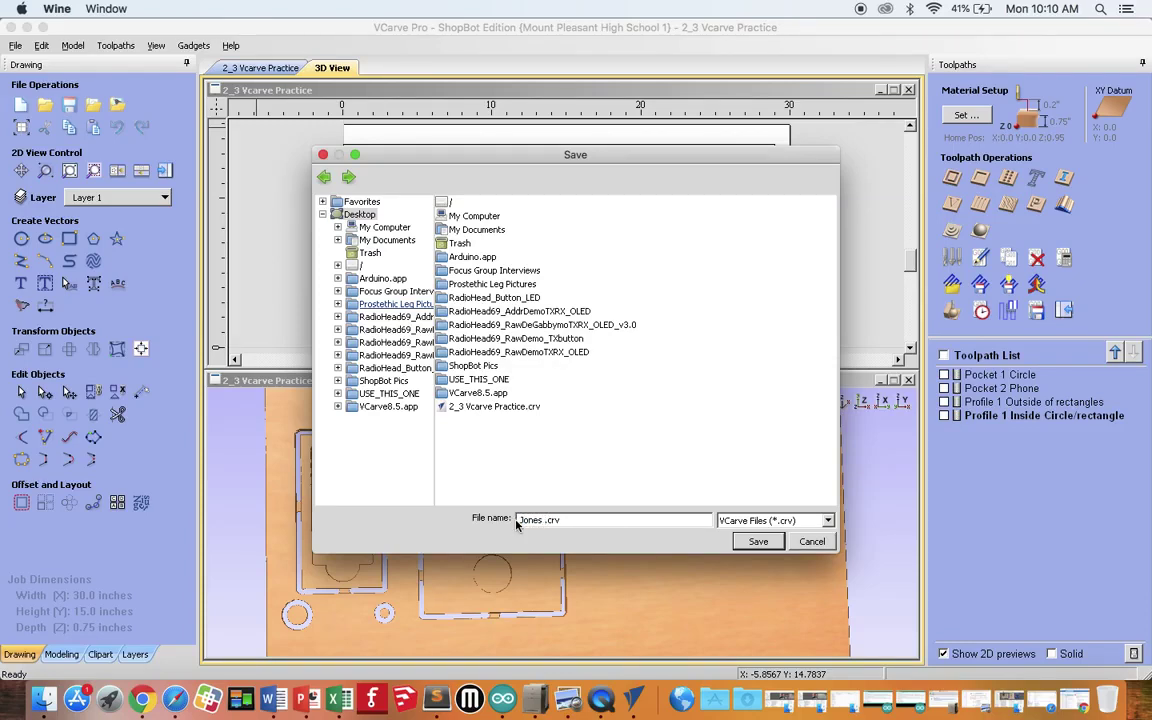
type("Practice")
left_click(757, 542)
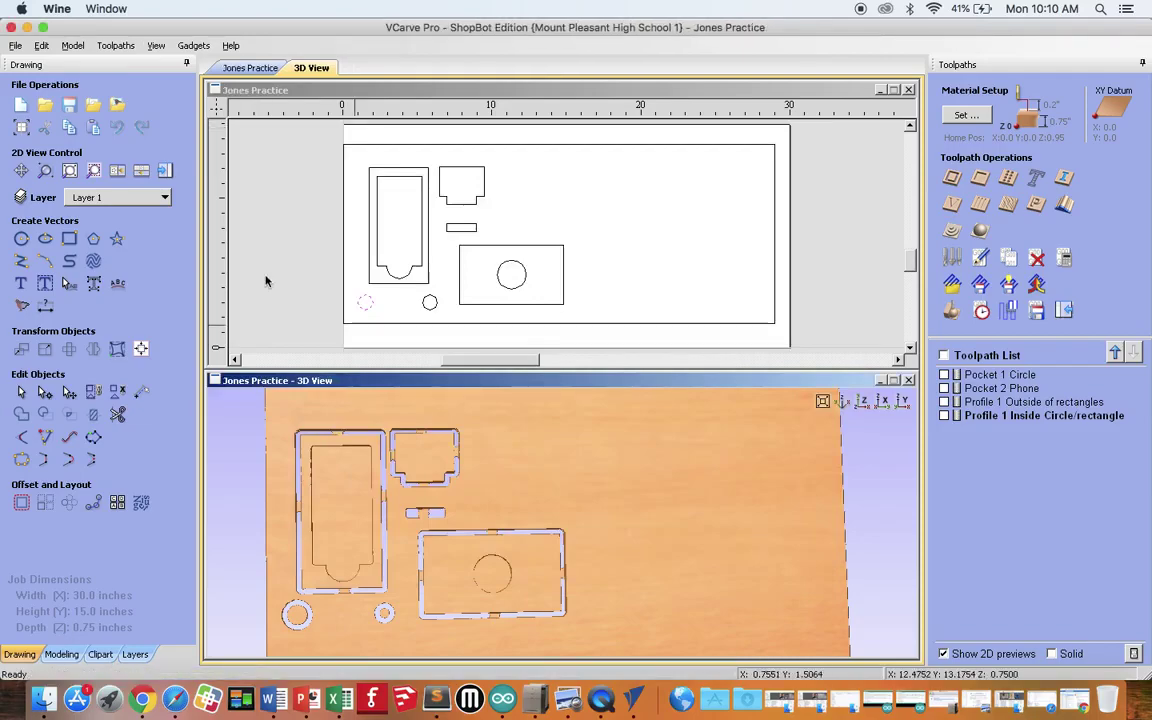
left_click(26, 28)
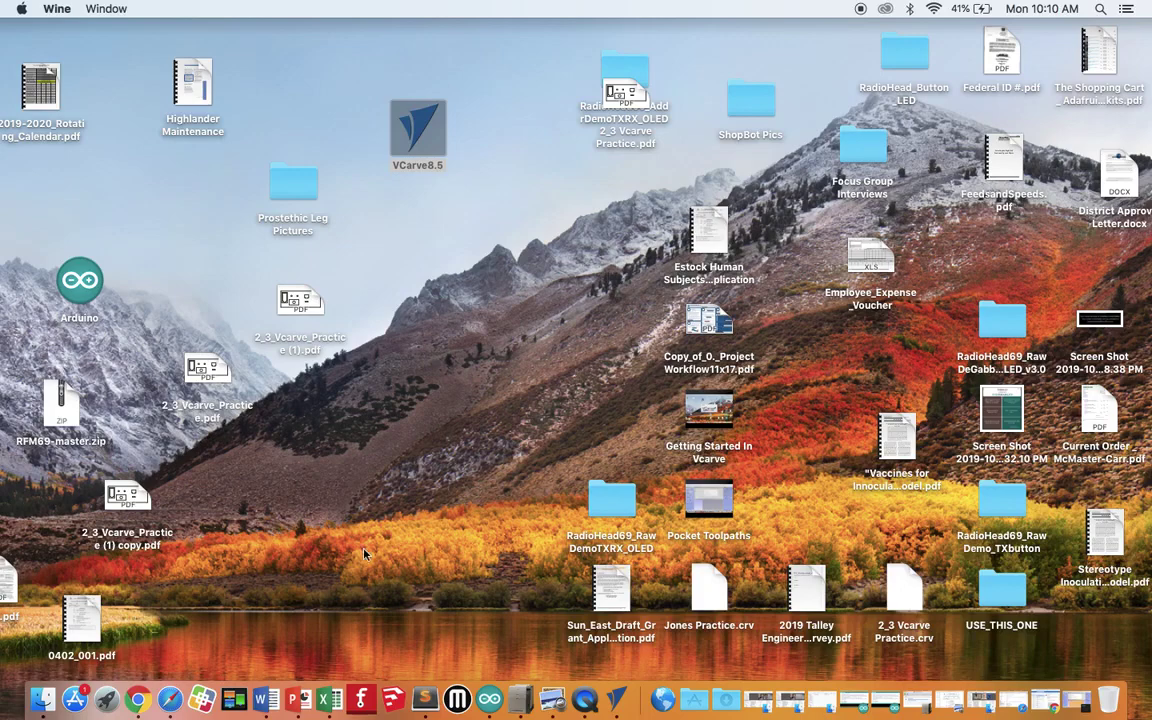
- Drag the practice .crv file up beside the VCarve8.5 icon on the desktop
left_click(714, 590)
left_click_drag(714, 590, 457, 233)
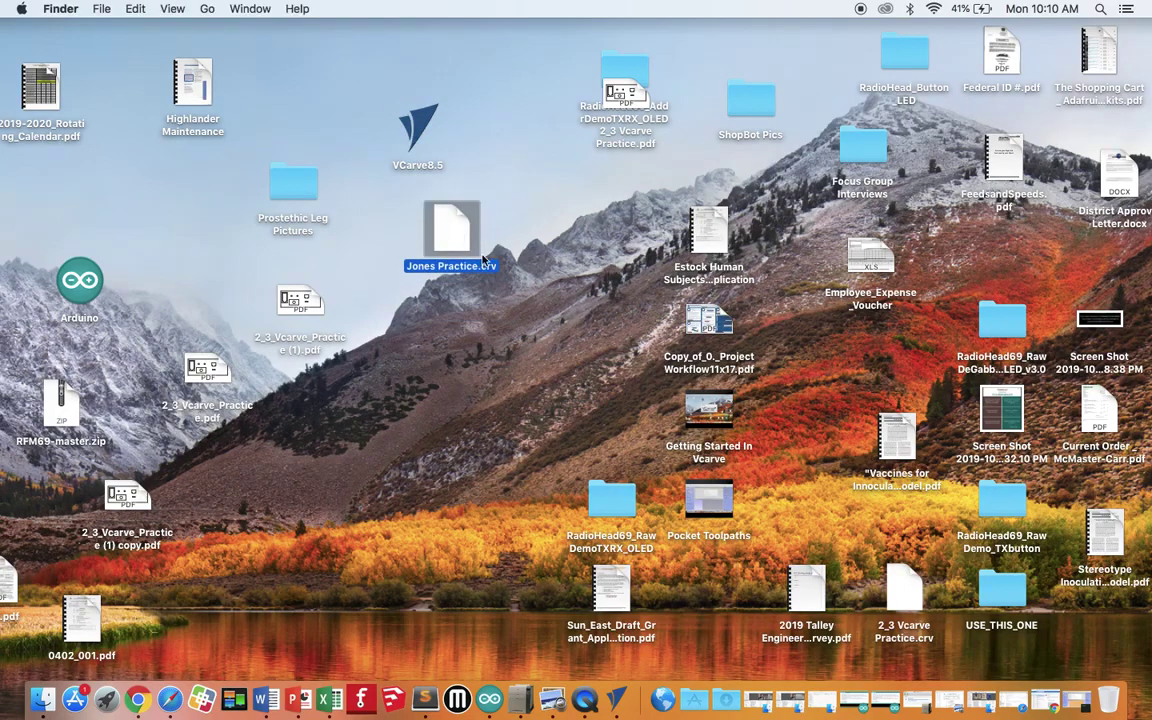